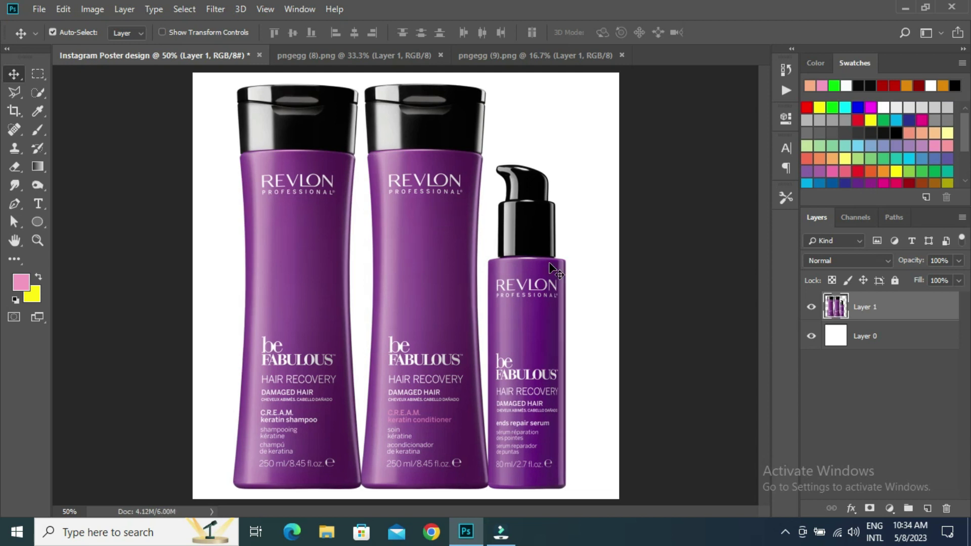
Scale the Revlon bottles image down to about 63% and centre it on the canvas with Free Transform.
left_click(63, 8)
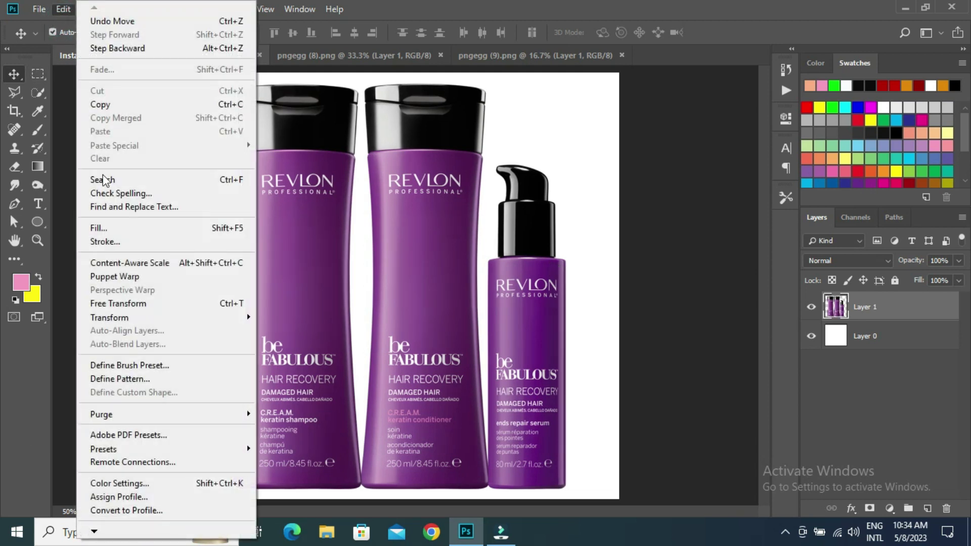
left_click(118, 303)
left_click_drag(564, 82, 493, 158)
left_click_drag(408, 196, 410, 218)
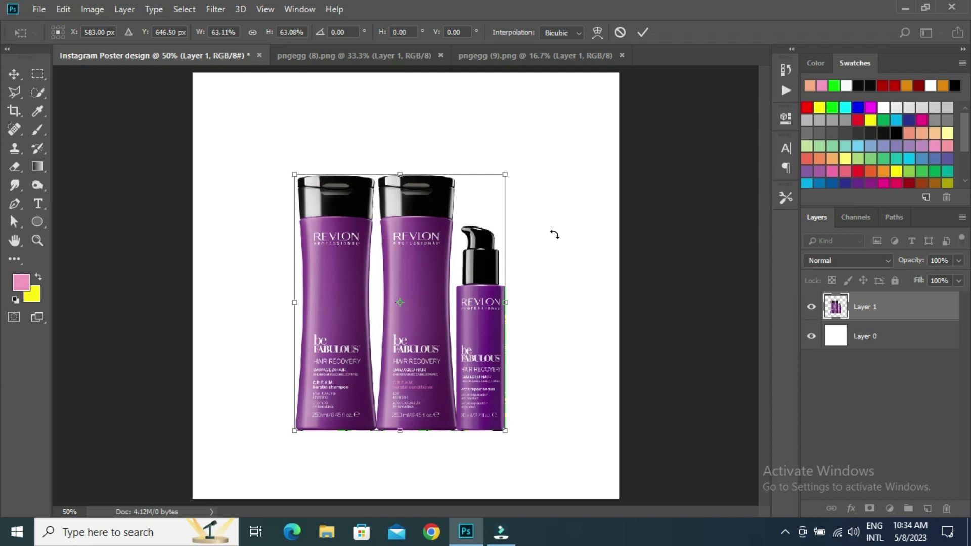
key("Return")
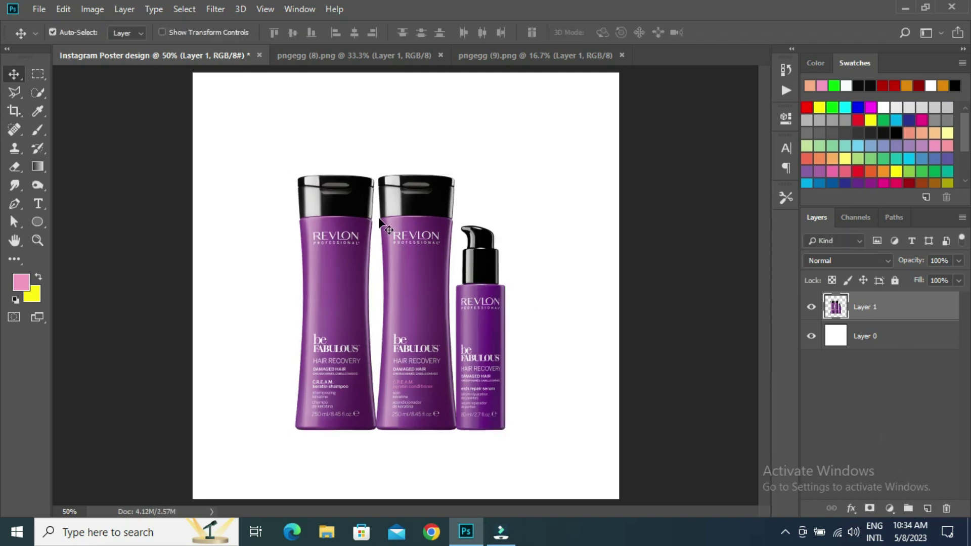
Add a solid colour fill layer above Layer 0 in dark purple, about #460a48, based on a shade sampled from the bottle.
scroll(379, 217, "up", 2)
mouse_move(763, 265)
left_mouse_down()
mouse_move(763, 293)
mouse_move(764, 281)
left_mouse_up()
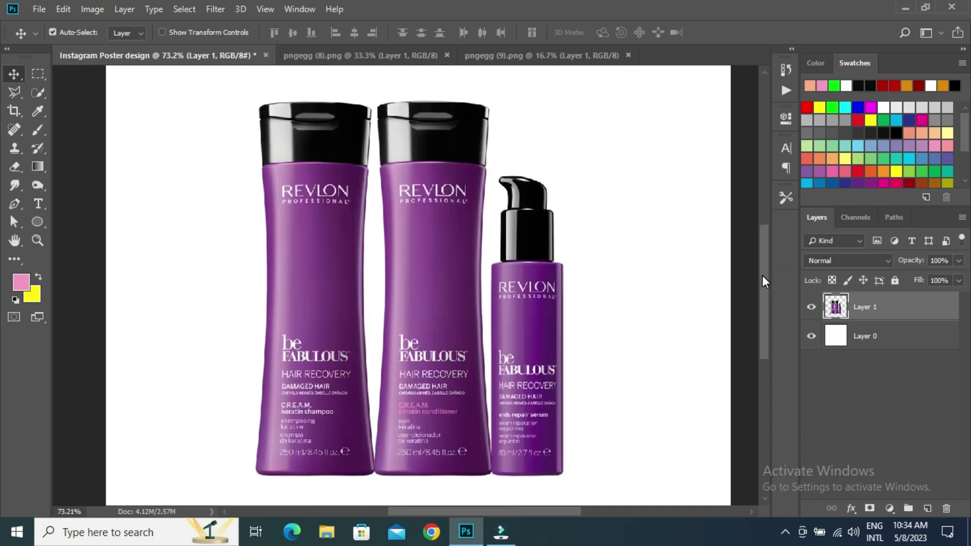
scroll(763, 276, "down", 2)
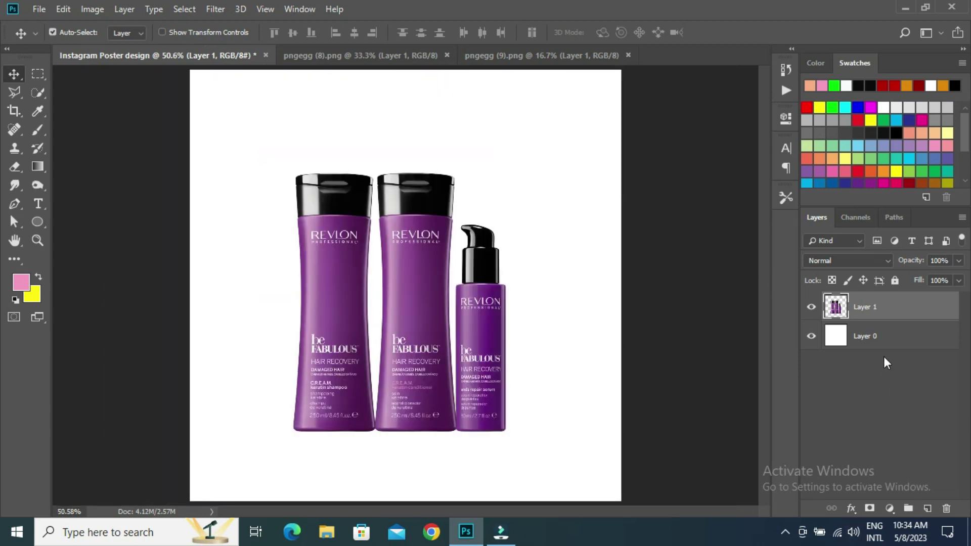
left_click(884, 336)
left_click(890, 509)
left_click(891, 258)
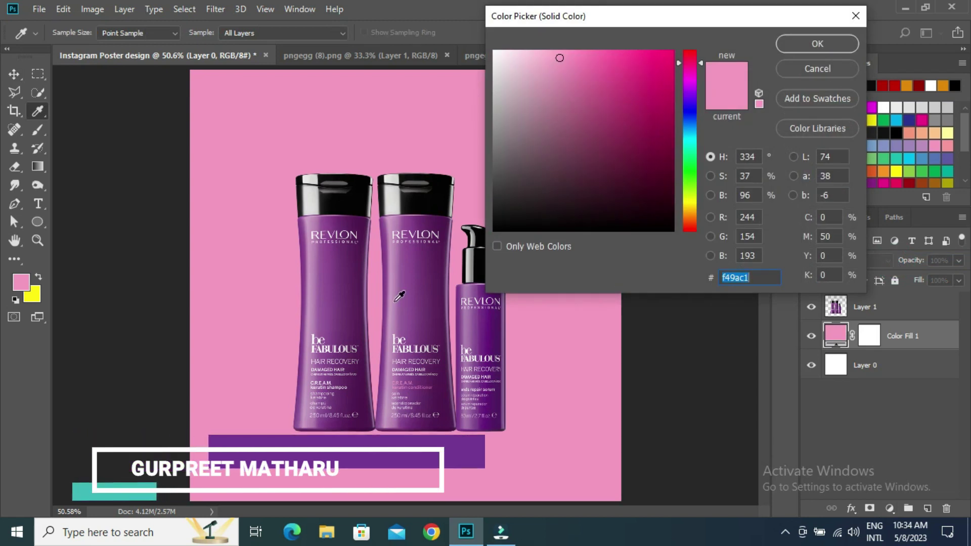
left_click(444, 255)
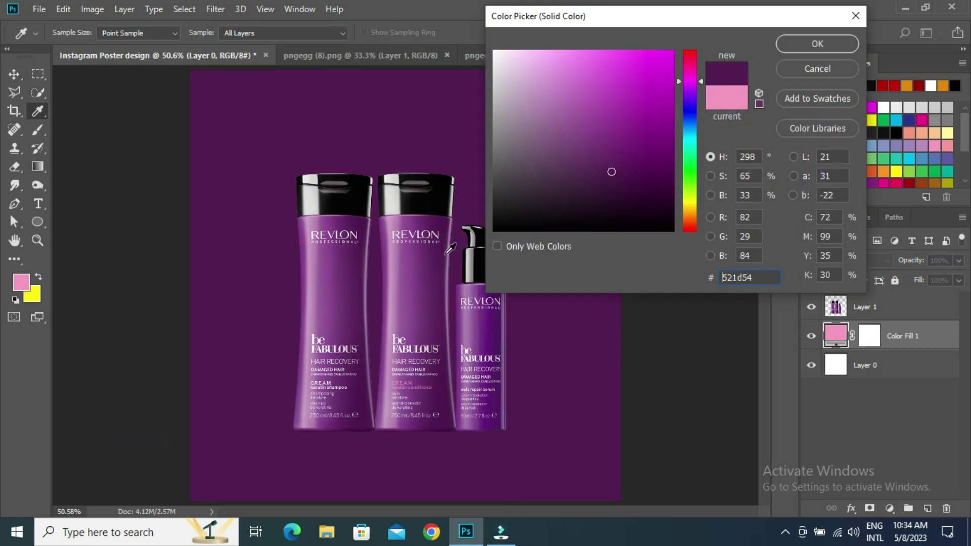
left_click(643, 178)
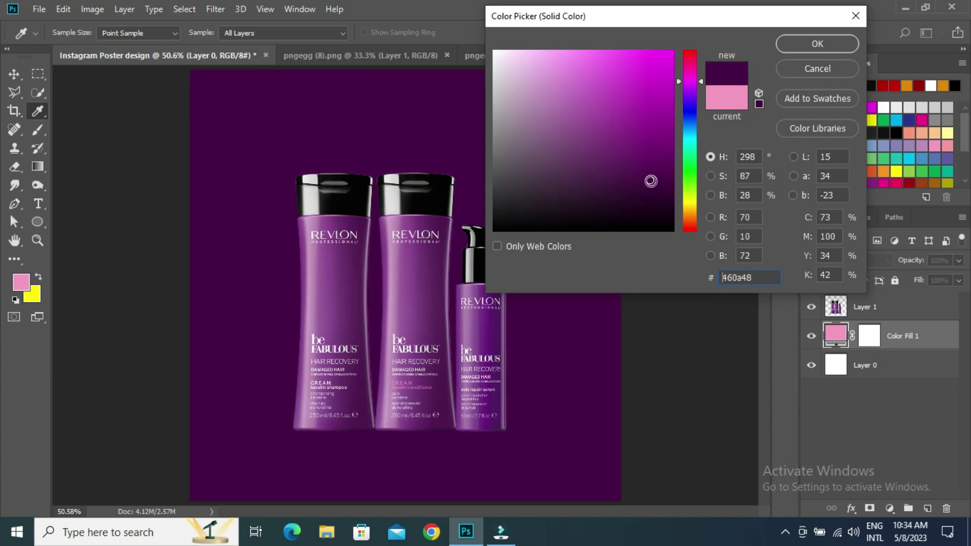
left_click(818, 44)
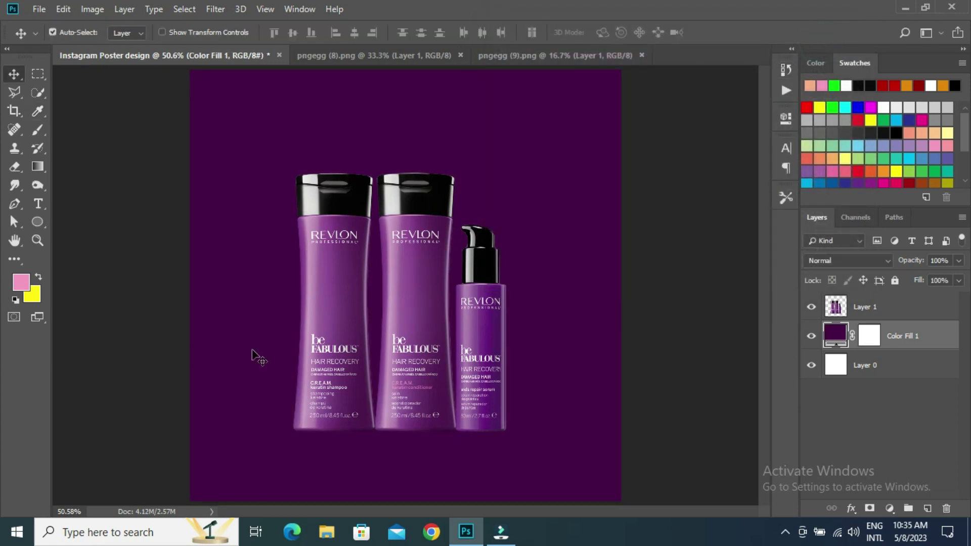
Create a new layer above the colour fill and name it "brightness".
scroll(419, 331, "up", 2)
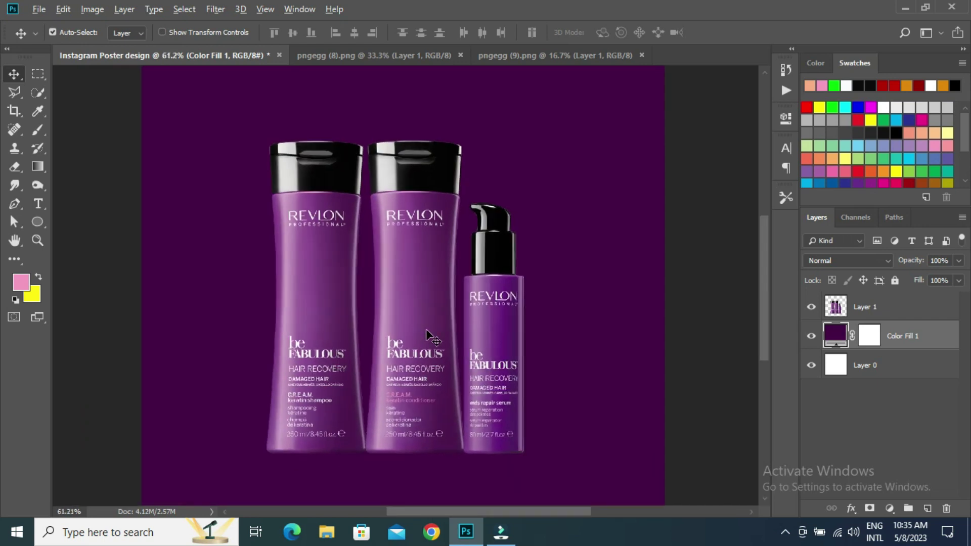
scroll(430, 337, "down", 2)
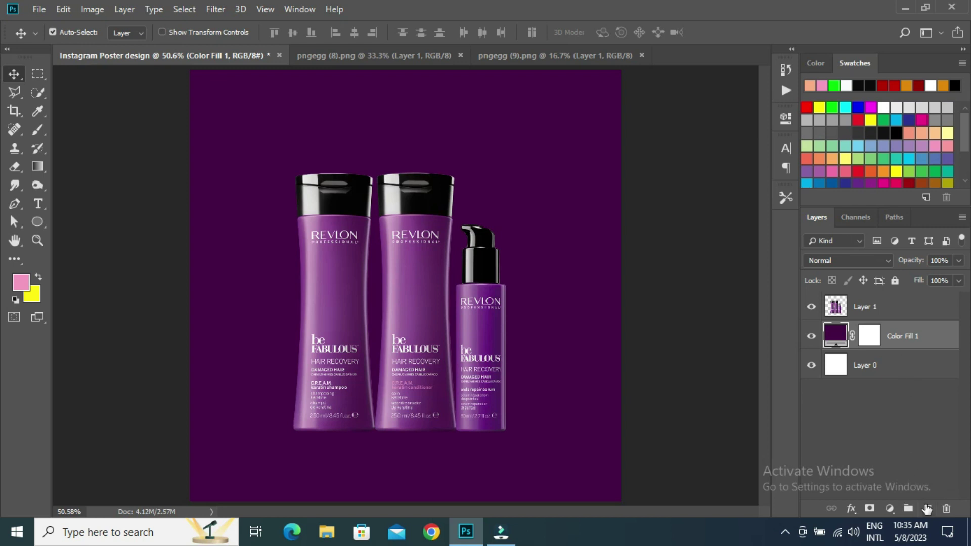
left_click(927, 508)
double_click(866, 336)
type("br")
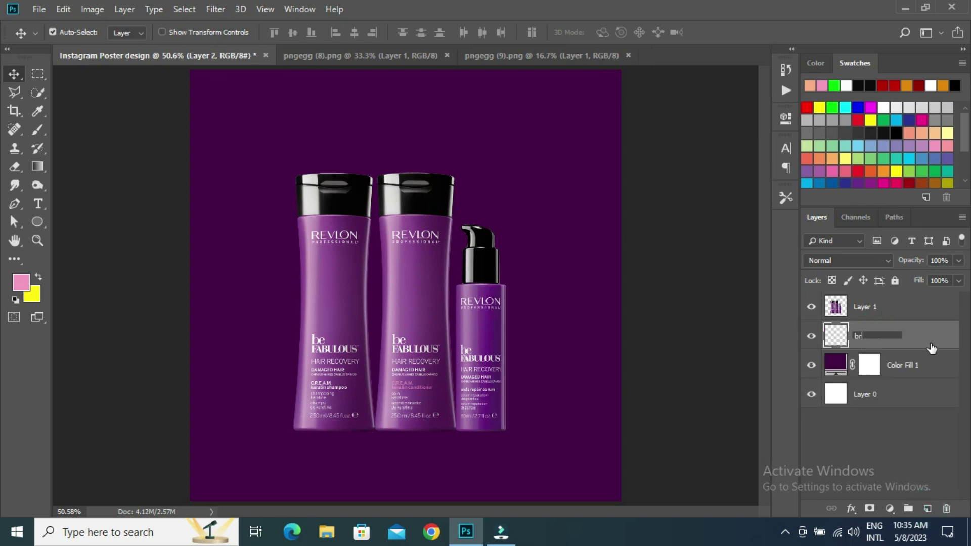
type("ightness")
key("Return")
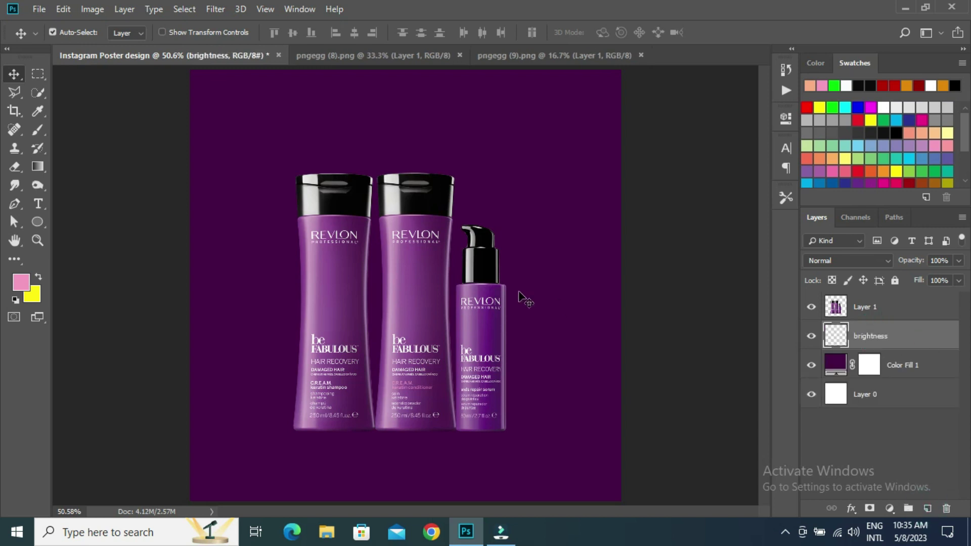
Set up the Brush tool with the Soft Round preset and enlarge it to about 800 px.
left_click(38, 130)
left_click(67, 130)
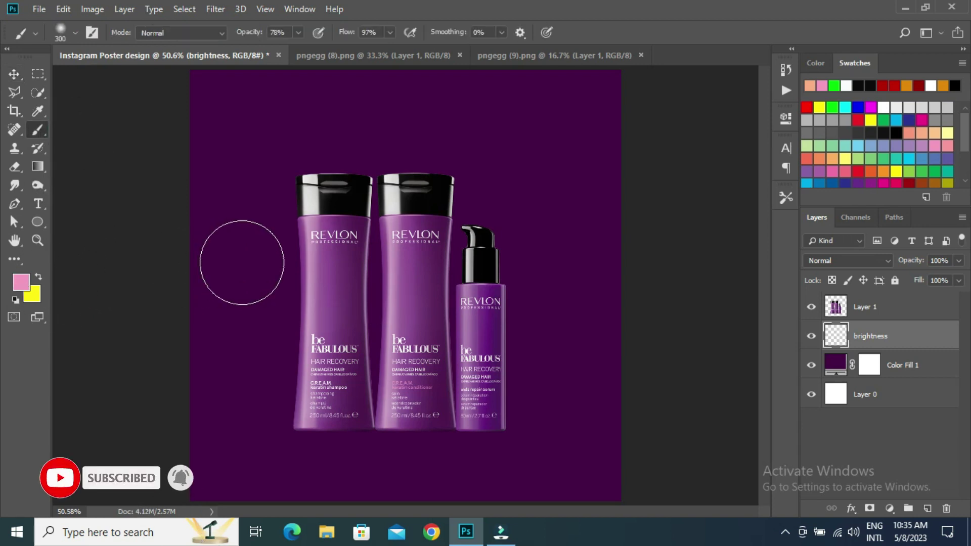
right_click(340, 265)
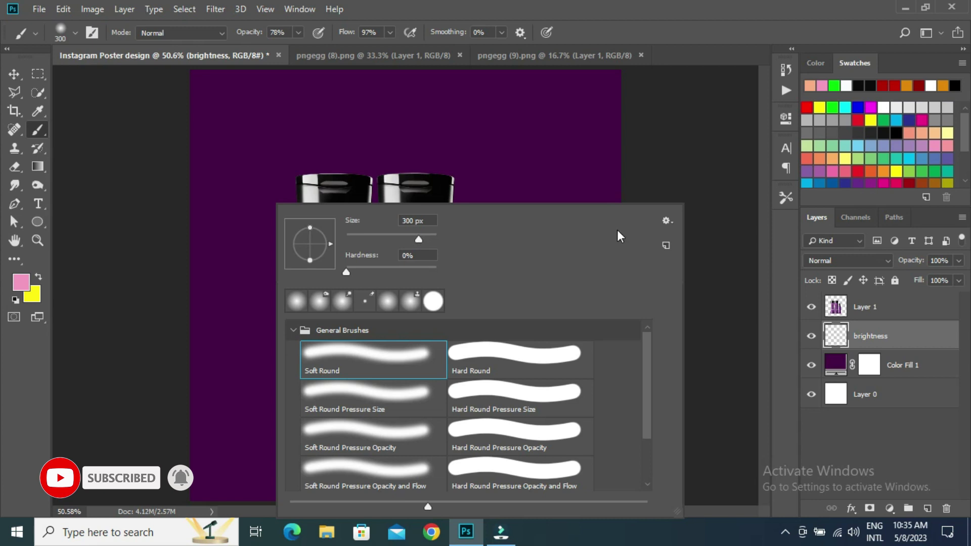
double_click(356, 351)
key("bracketright")
key("bracketright")
key("bracketright")
key("bracketright")
key("bracketright")
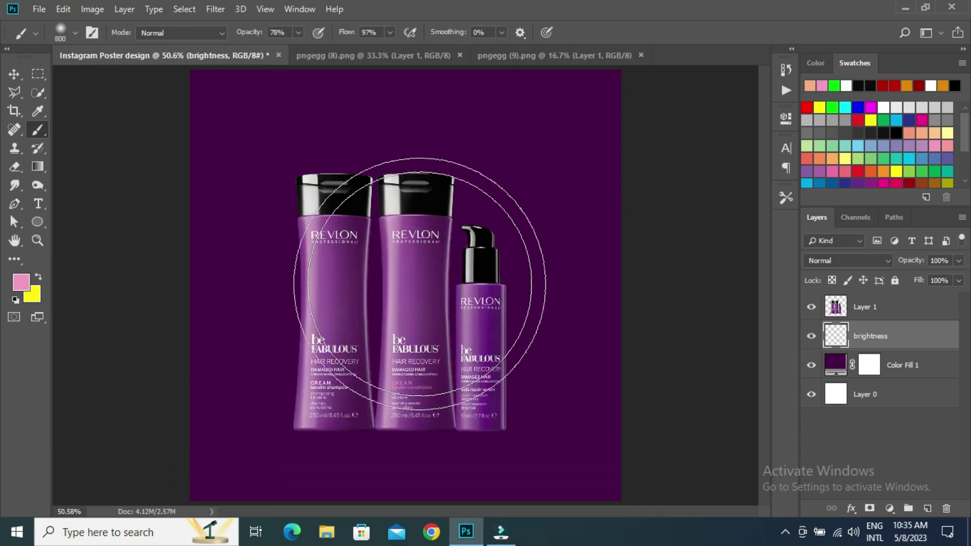
Set the foreground colour to bright purple and paint a large soft glow behind the bottles on the brightness layer.
left_click(21, 283)
left_click(303, 121)
left_click(665, 145)
left_click(670, 108)
left_click(817, 44)
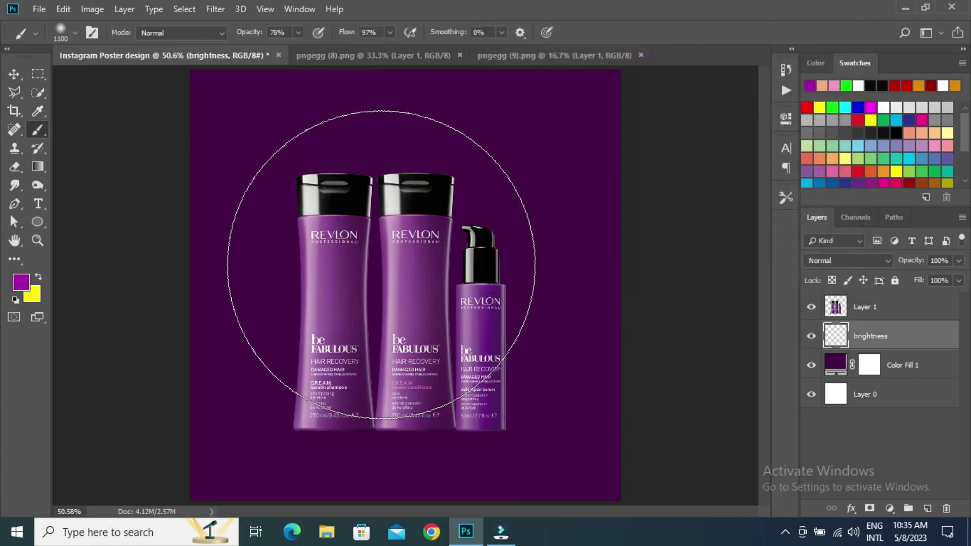
key("bracketright")
key("bracketright")
left_click_drag(401, 315, 399, 182)
left_click(16, 73)
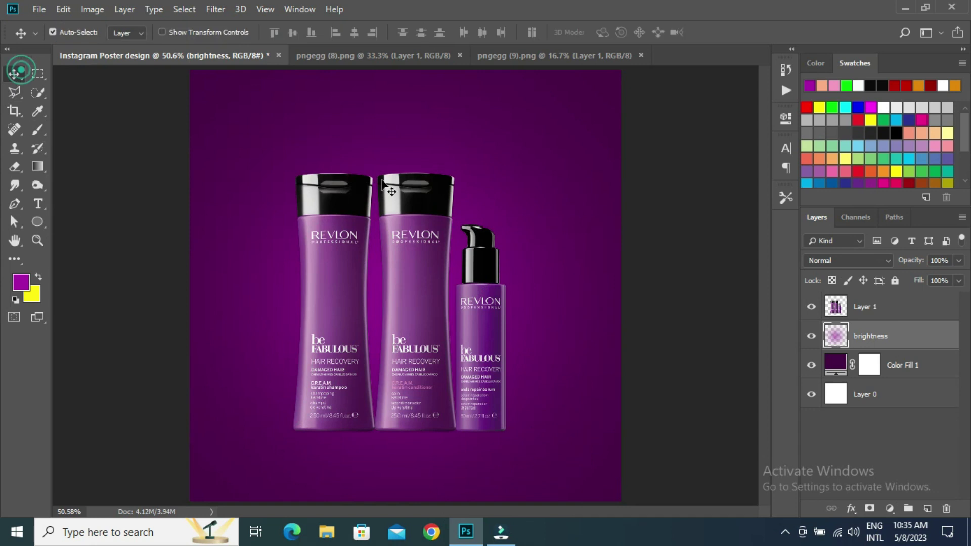
Flatten the glow to 24.58% height and 142.50% width as a floor beneath the bottles, and lower the bottles slightly onto it.
key("ctrl+t")
left_click_drag(408, 71, 403, 234)
left_click_drag(529, 293, 521, 445)
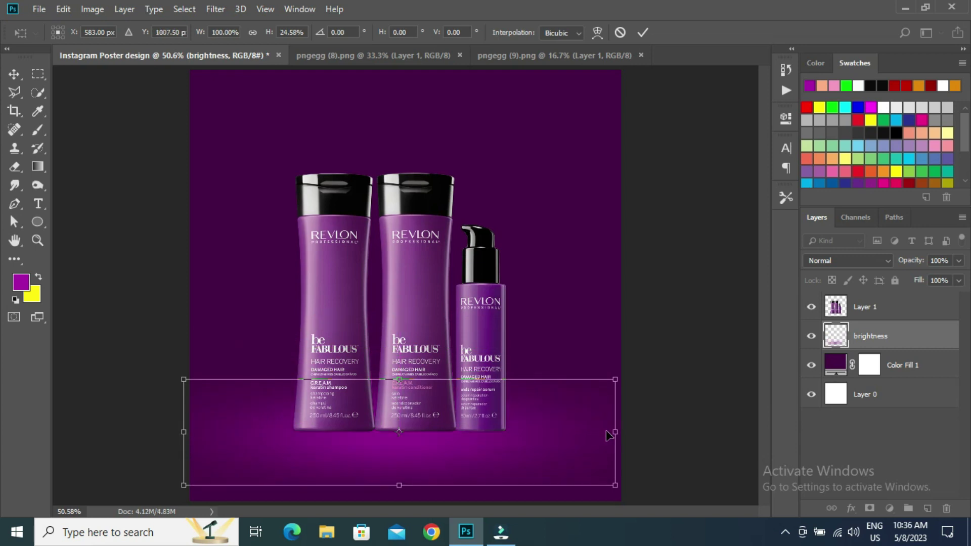
left_click_drag(615, 432, 706, 430)
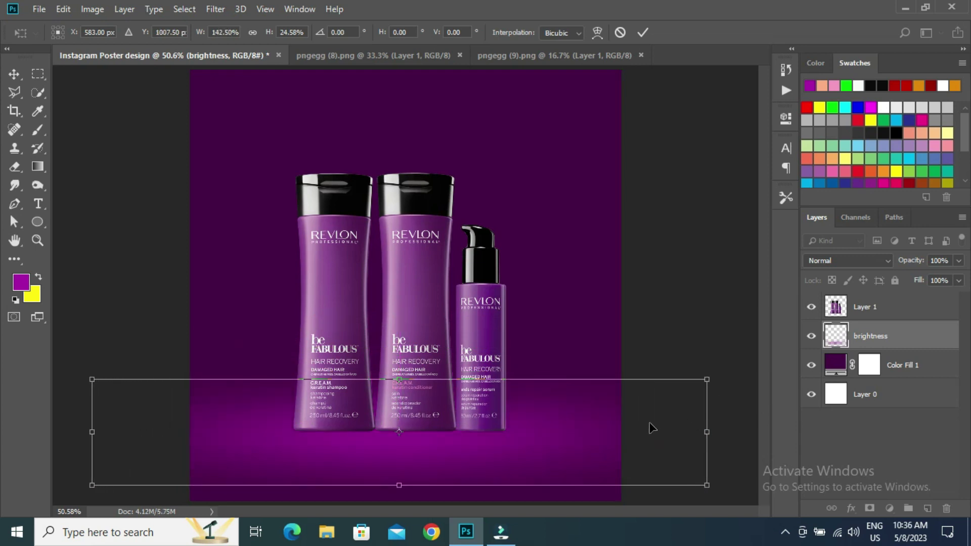
key("Return")
left_click_drag(541, 483, 543, 454)
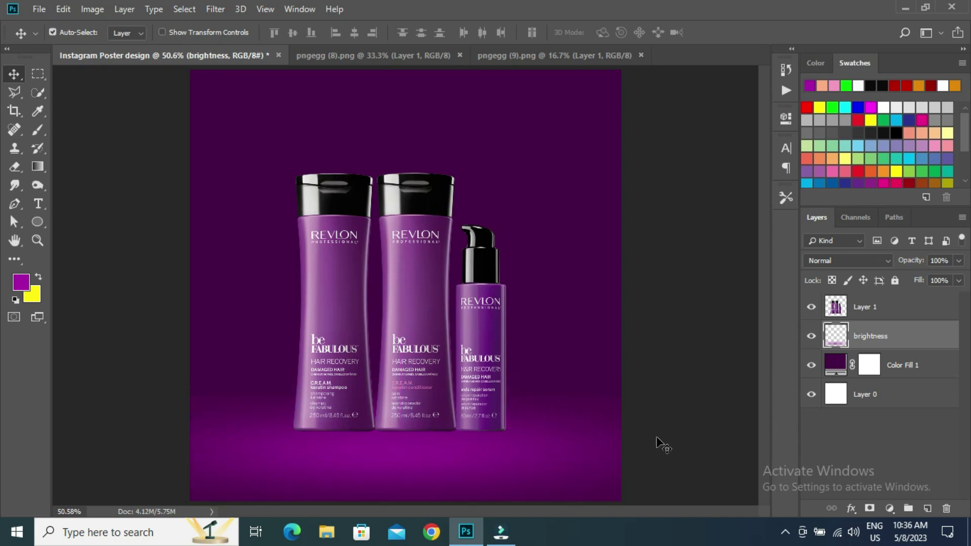
left_click_drag(411, 324, 412, 329)
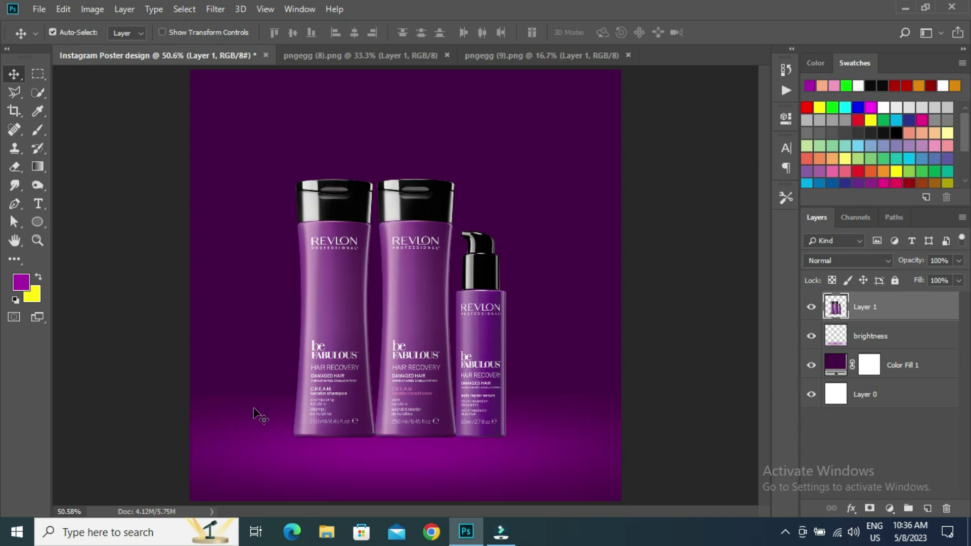
Compare the image with and without the floor glow, and add a layer mask to the brightness layer.
left_click(811, 336)
left_click(811, 336)
left_click(898, 336)
left_click(870, 508)
Paint black on the brightness mask with a 200 px soft brush to fade the glow's upper edge on both sides of the bottles.
scroll(431, 424, "up", 2)
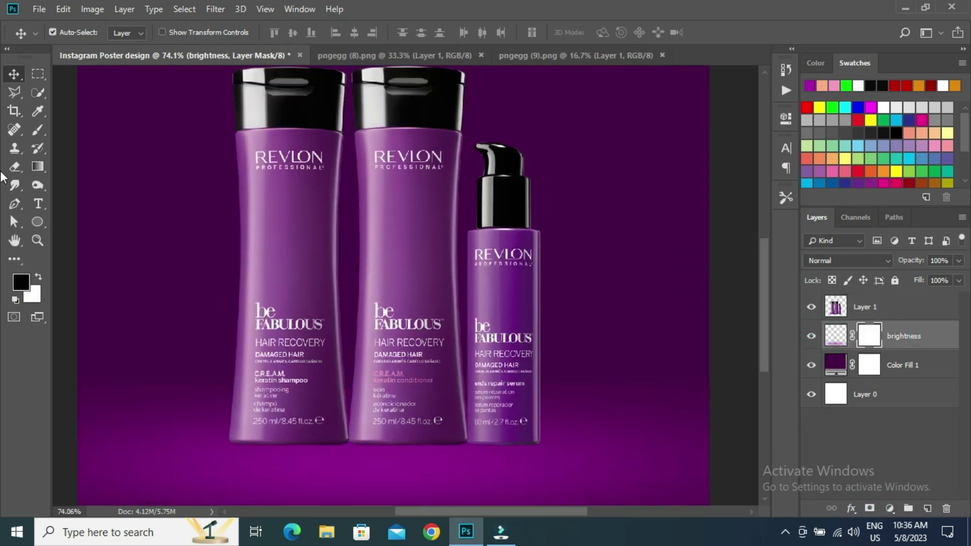
left_click(33, 129)
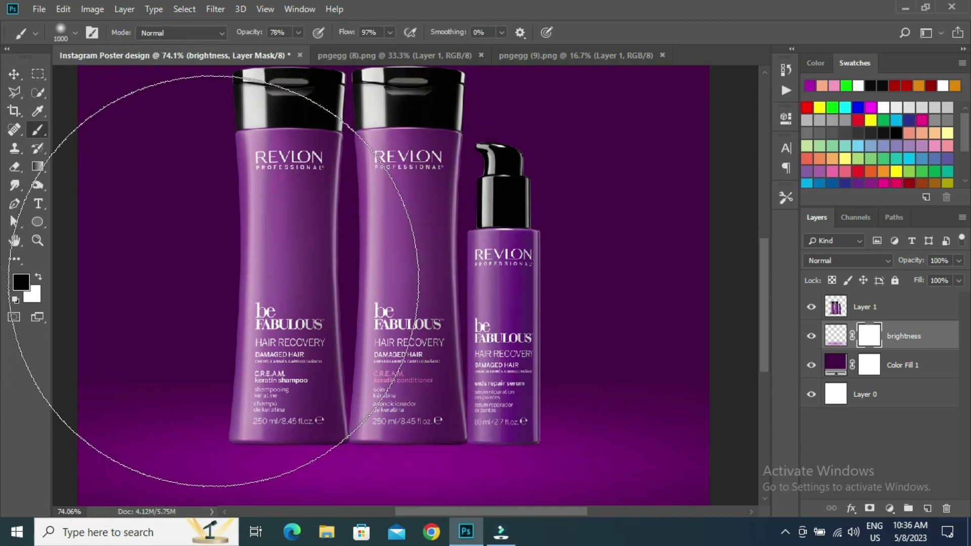
key("bracketleft")
key("bracketleft")
left_click_drag(89, 360, 254, 365)
mouse_move(574, 357)
left_mouse_down()
mouse_move(657, 365)
mouse_move(589, 359)
left_mouse_up()
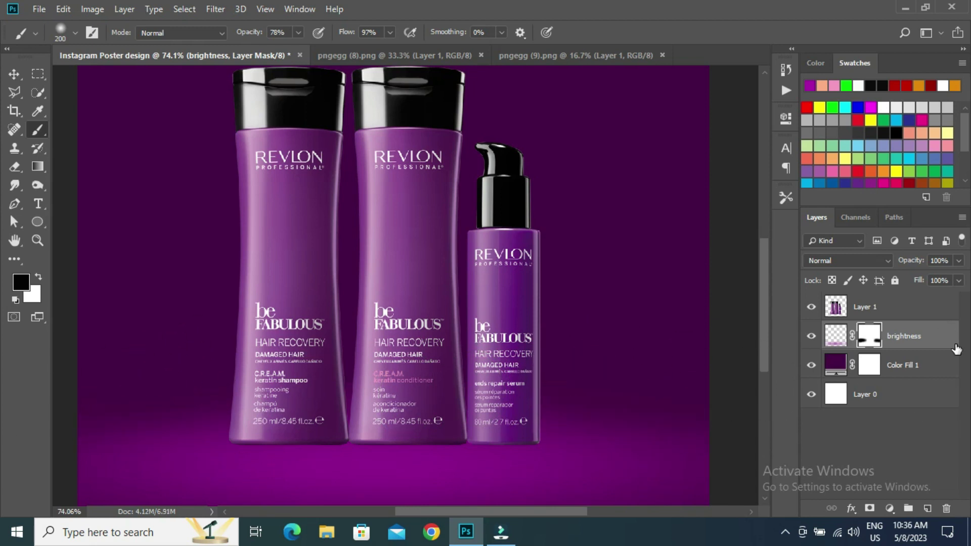
key("ctrl+0")
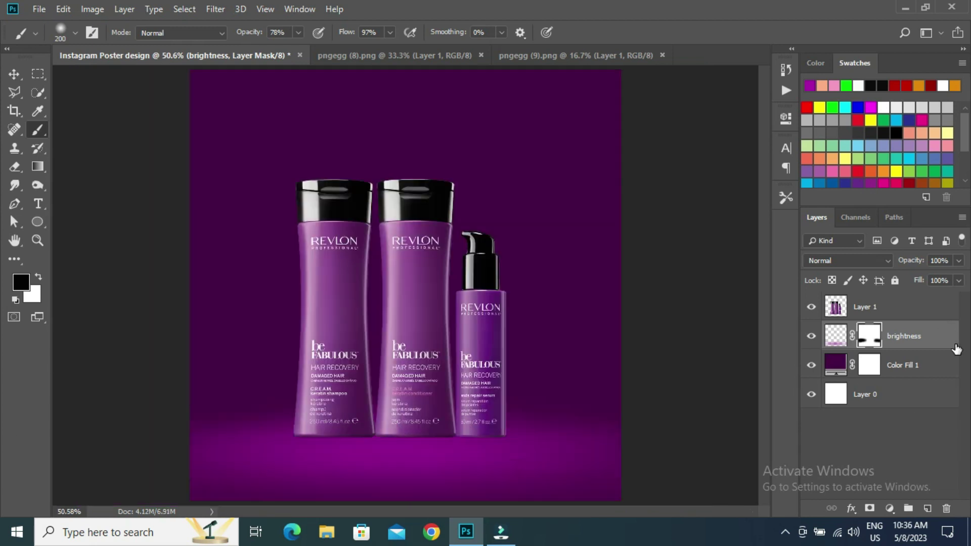
Free-transform the masked glow so that it reaches higher behind the lower part of the bottles.
left_click(13, 73)
key("ctrl+t")
left_click_drag(403, 396, 435, 364)
key("Return")
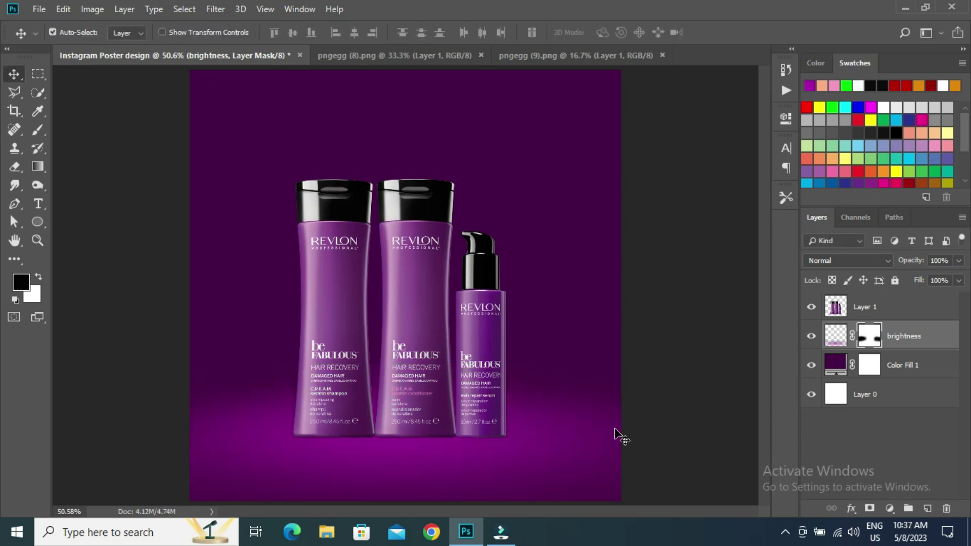
Create a layer named "shadow" above the brightness layer and set the brush colour to black sampled from the middle bottle's cap.
left_click(928, 509)
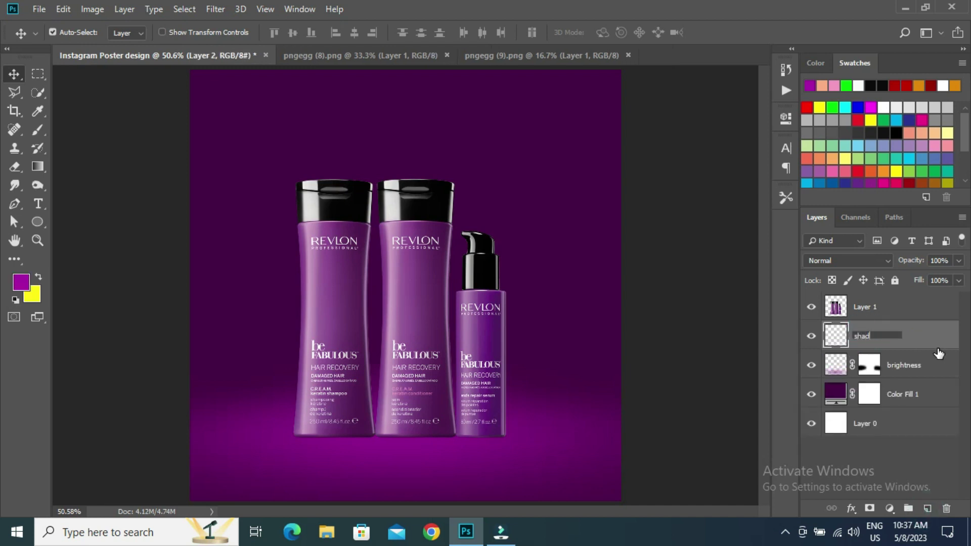
key("Return")
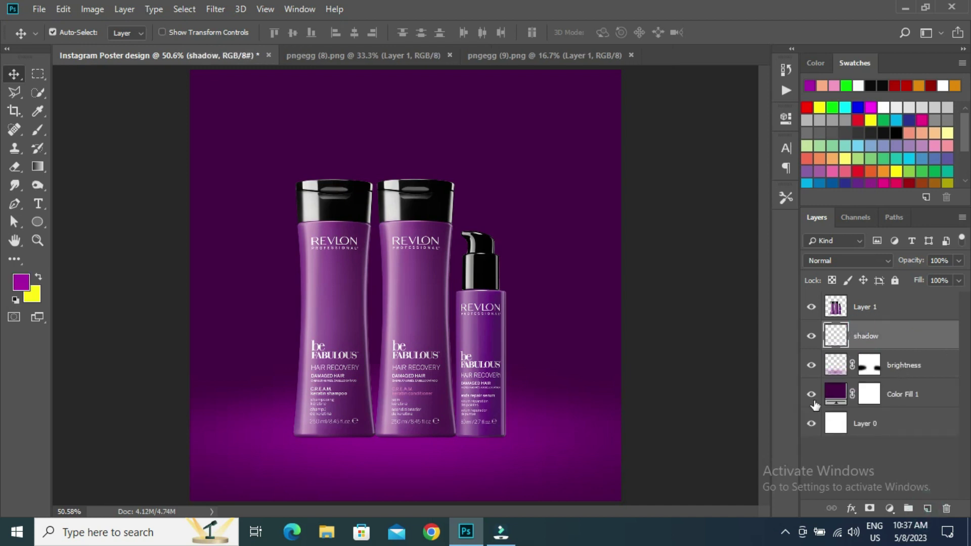
left_click_drag(47, 133, 68, 128)
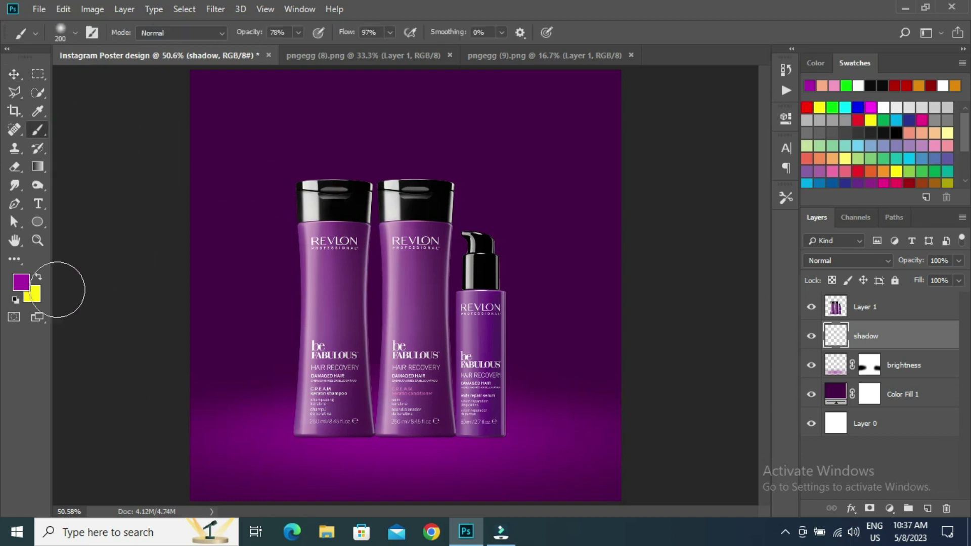
left_click(20, 281)
left_click(418, 208)
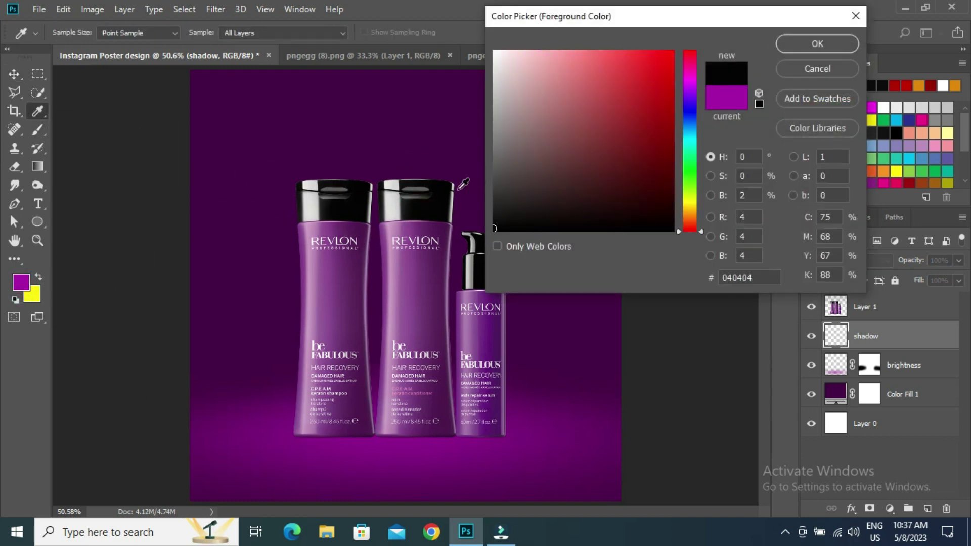
left_click(416, 208)
left_click(789, 44)
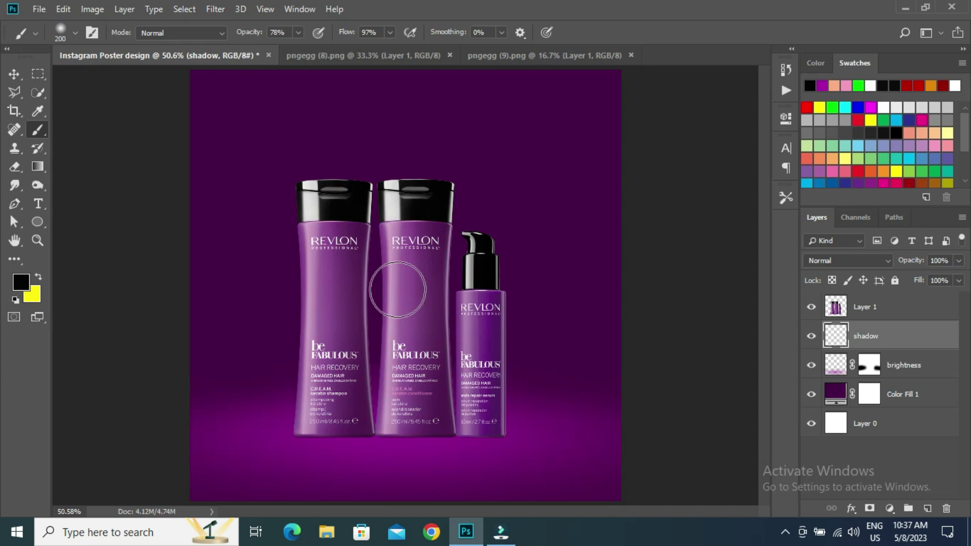
Enlarge the soft brush to 400 px and paint one black dab behind the middle bottle on the shadow layer.
key("bracketright")
key("bracketright")
key("bracketright")
left_click(398, 290)
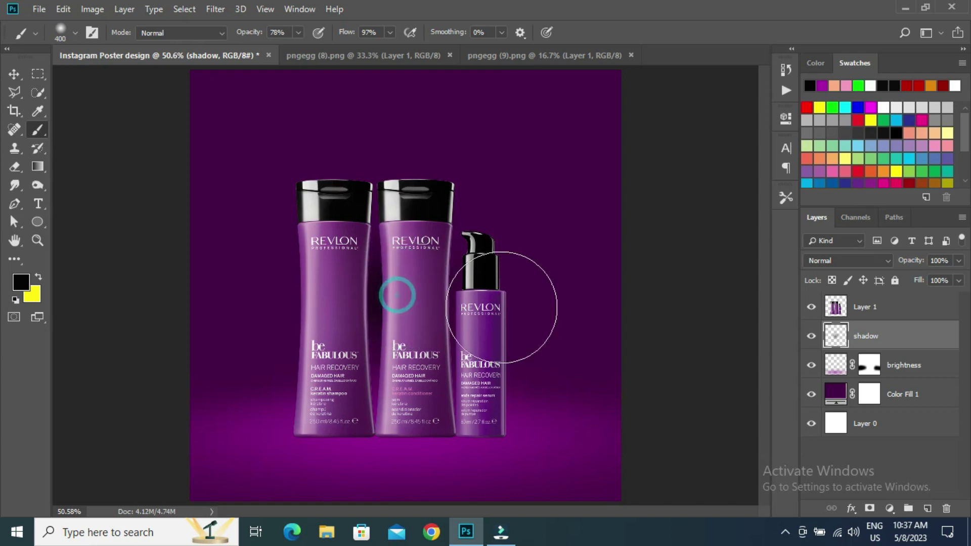
left_click(886, 309)
left_click(406, 324)
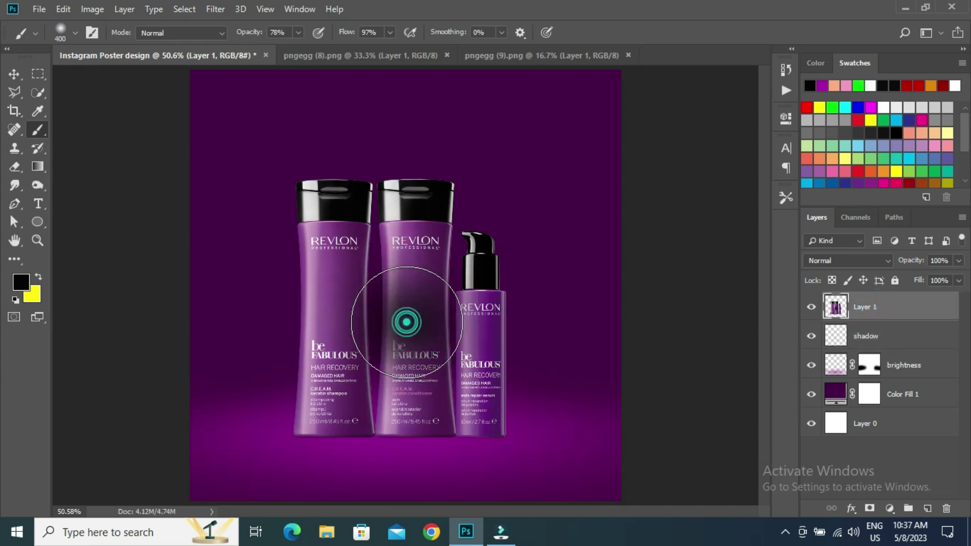
left_click(14, 74)
key("ctrl+t")
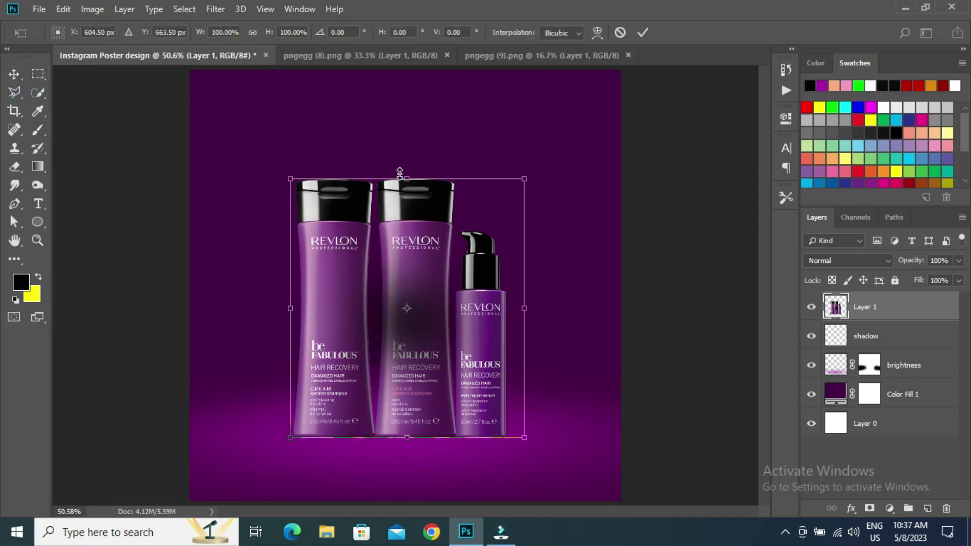
key("Return")
left_click(810, 338)
left_click(810, 338)
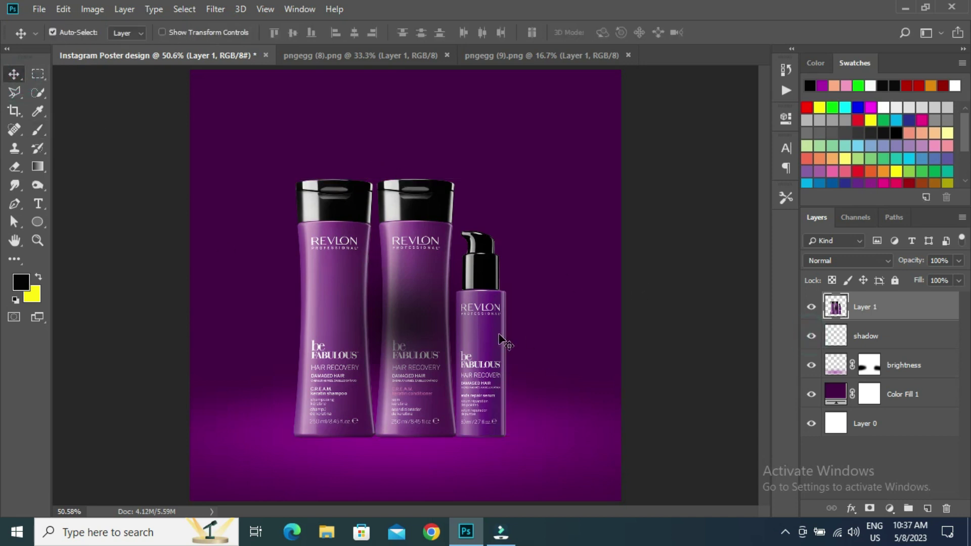
key("ctrl+alt+z")
Paint one black dab behind the bottles on the shadow layer with a 600 px soft brush.
left_click(856, 347)
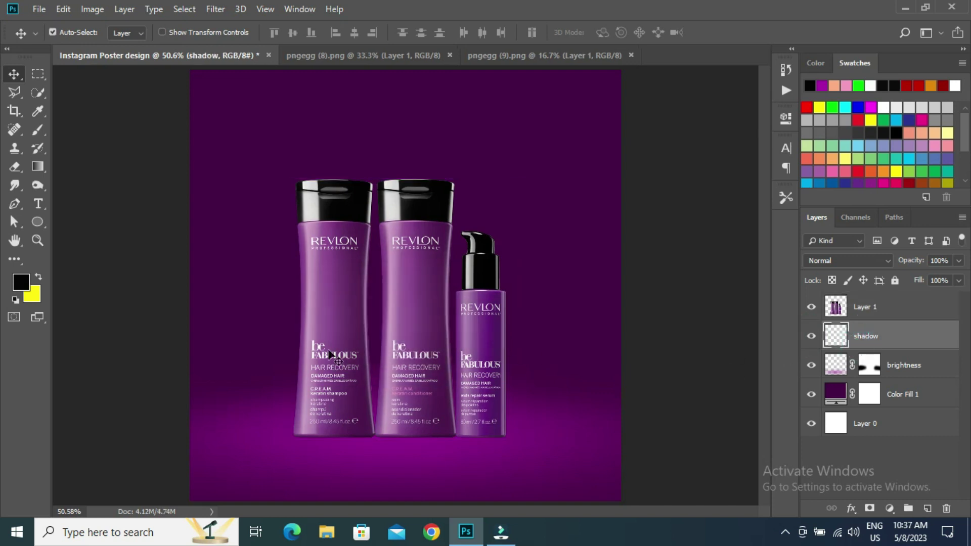
left_click(37, 129)
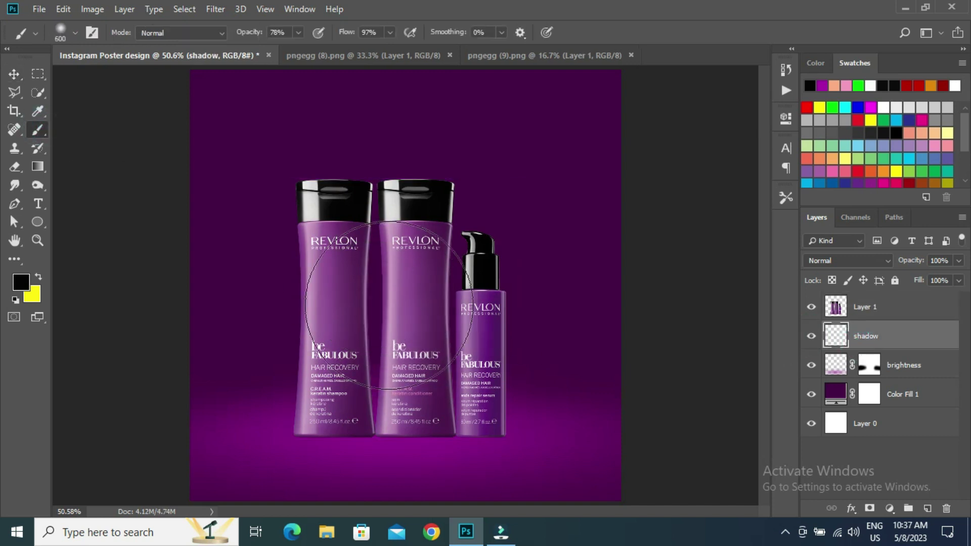
left_click(387, 315)
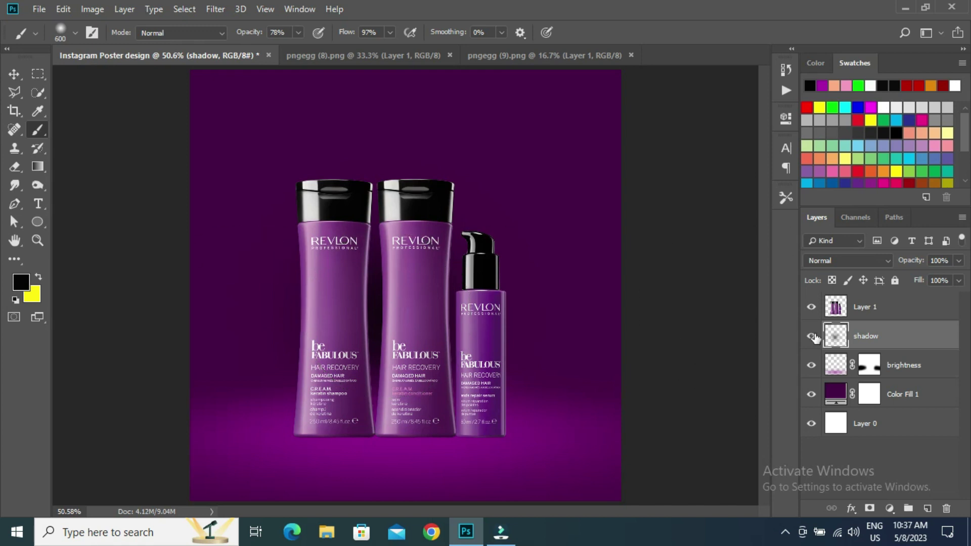
Bring the shadow layer above the bottles and free-transform the dab to about 7.4% height as a thin strip at their base.
left_click(14, 73)
left_click_drag(824, 334, 840, 296)
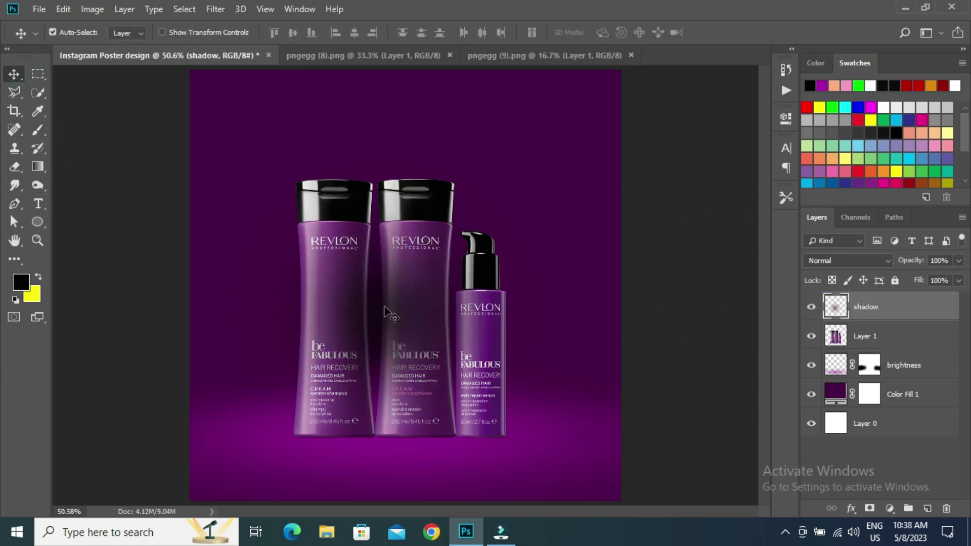
key("ctrl+t")
left_click_drag(386, 141, 385, 441)
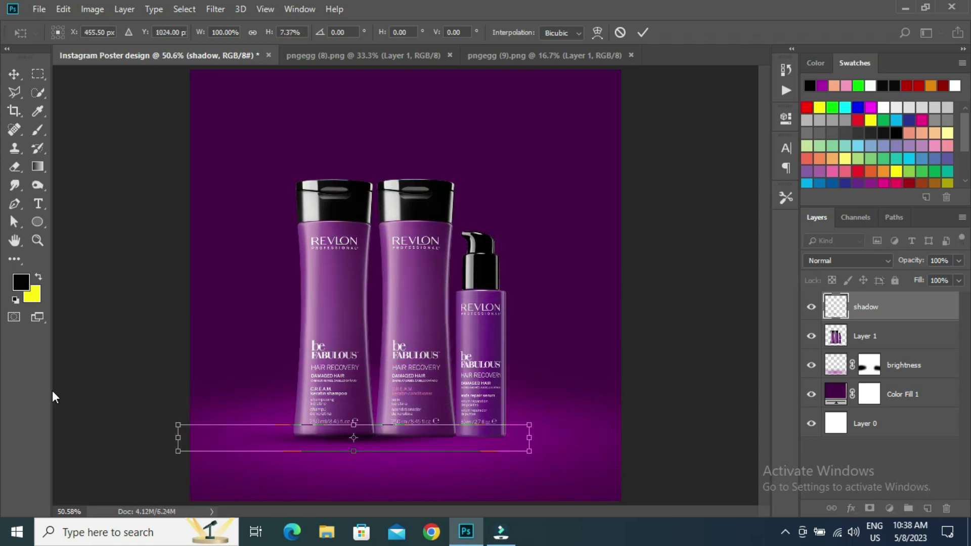
key("Return")
Put the shadow layer back beneath the bottles layer and duplicate the strip so the shadow also runs under the smallest bottle.
left_click_drag(863, 312, 852, 348)
left_click_drag(371, 441, 471, 446)
key("ctrl+j")
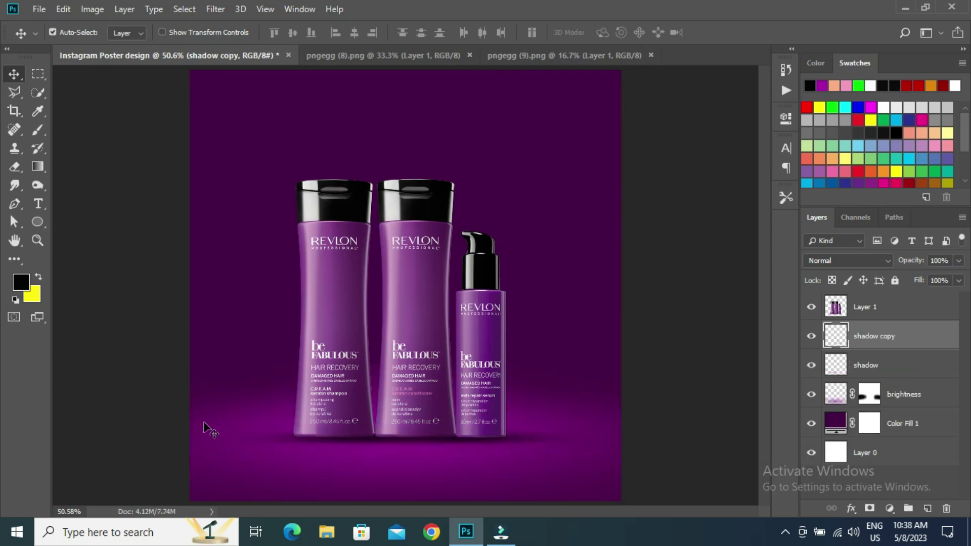
Create a new layer named "bg" directly above the brightness layer.
key("alt+bracketleft")
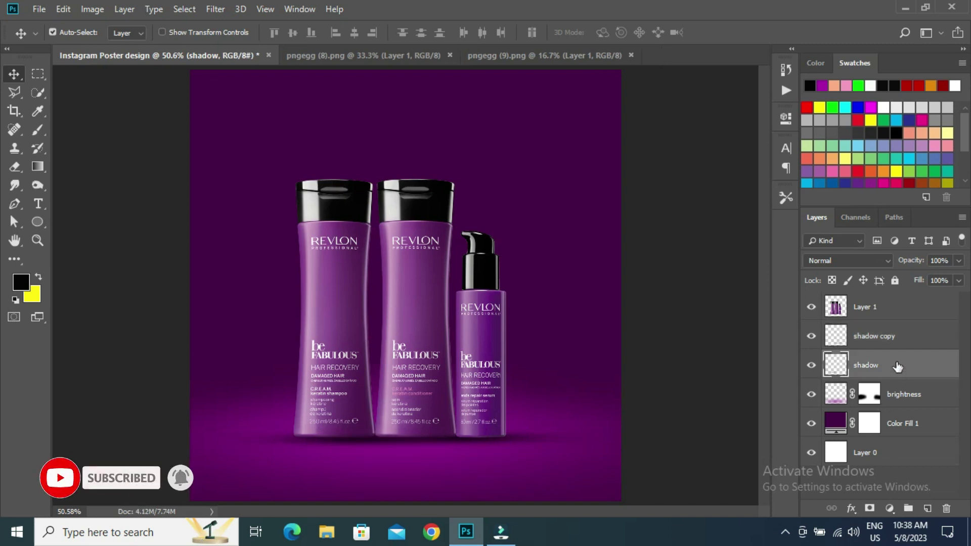
left_click(889, 396)
left_click(927, 509)
double_click(866, 397)
type("bg")
key("Return")
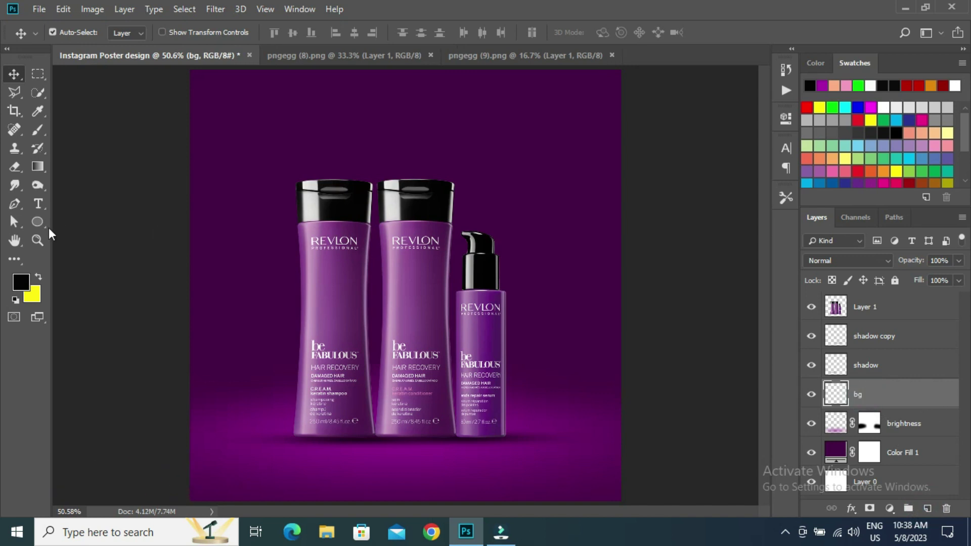
Enlarge the soft brush to 1300 px and try one black dab behind the bottles on the bg layer.
left_click(35, 133)
left_click(80, 126)
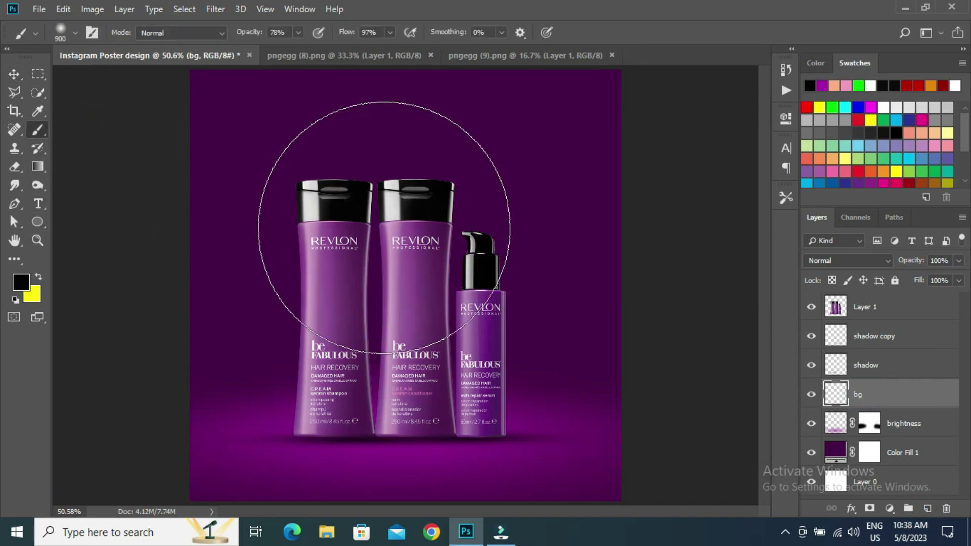
key("bracketright")
key("bracketright")
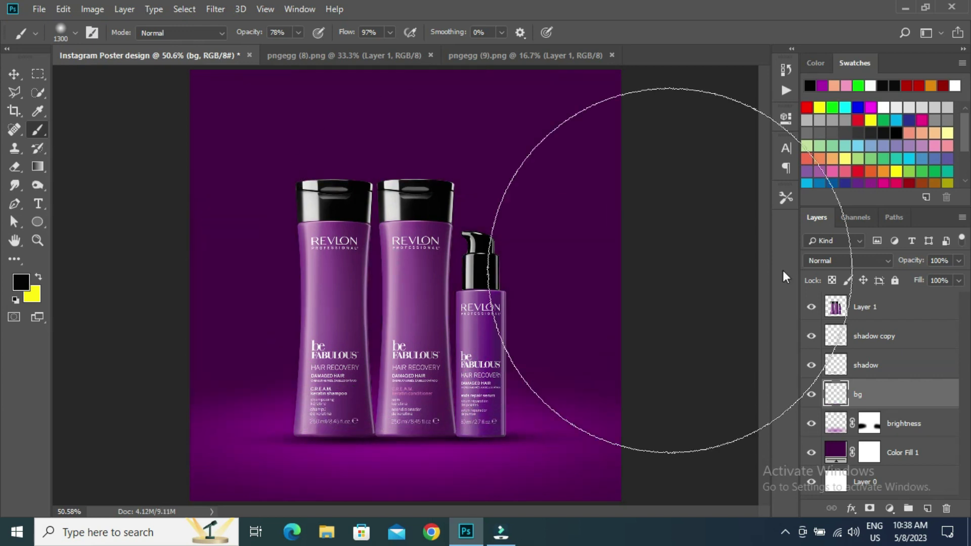
left_click(388, 266)
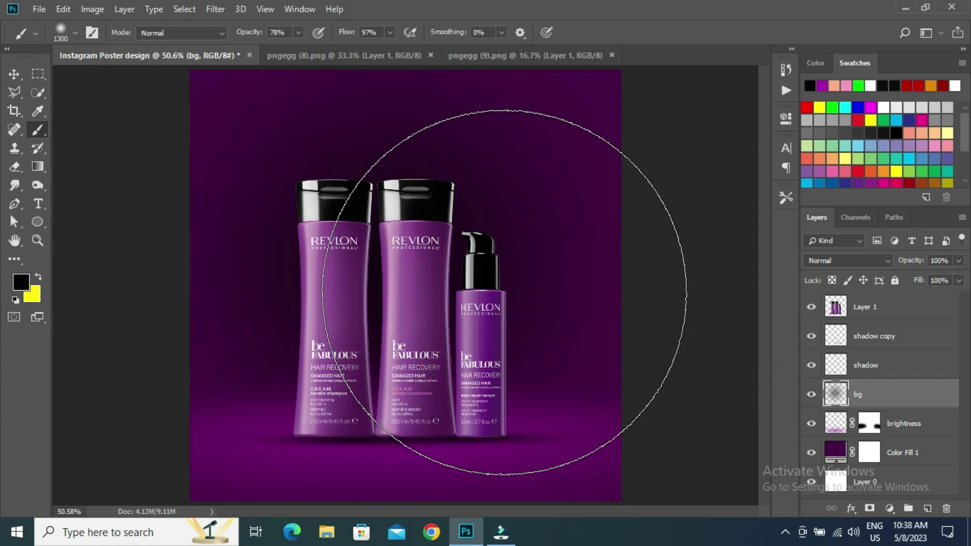
key("ctrl+z")
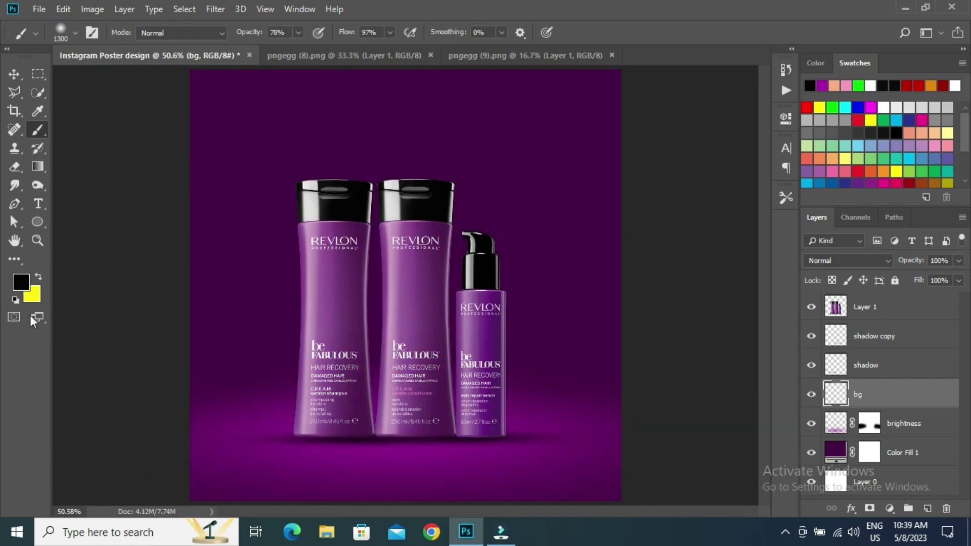
Set the brush colour to purple #ac05ac and paint one large soft dab behind the bottles on the bg layer.
left_click(21, 282)
left_click(667, 109)
left_click(789, 43)
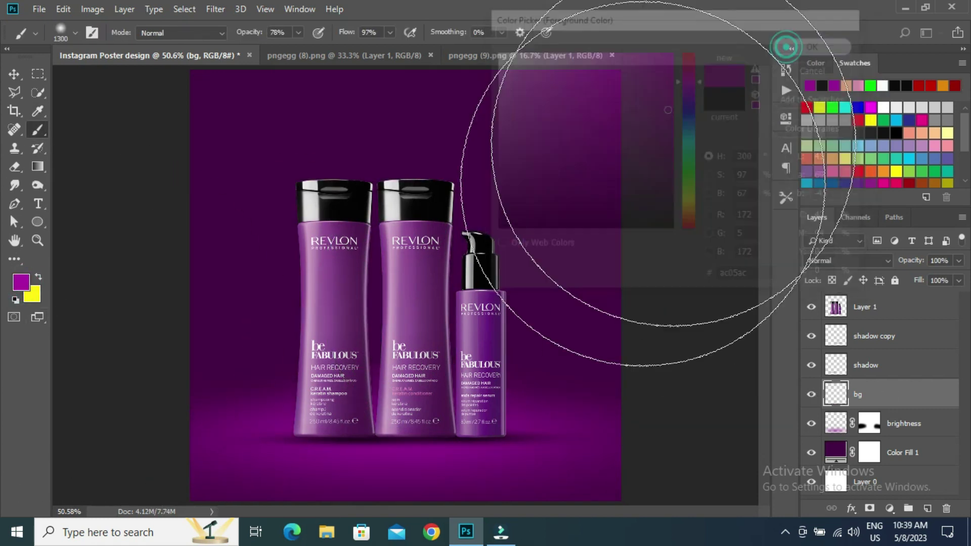
left_click(395, 256)
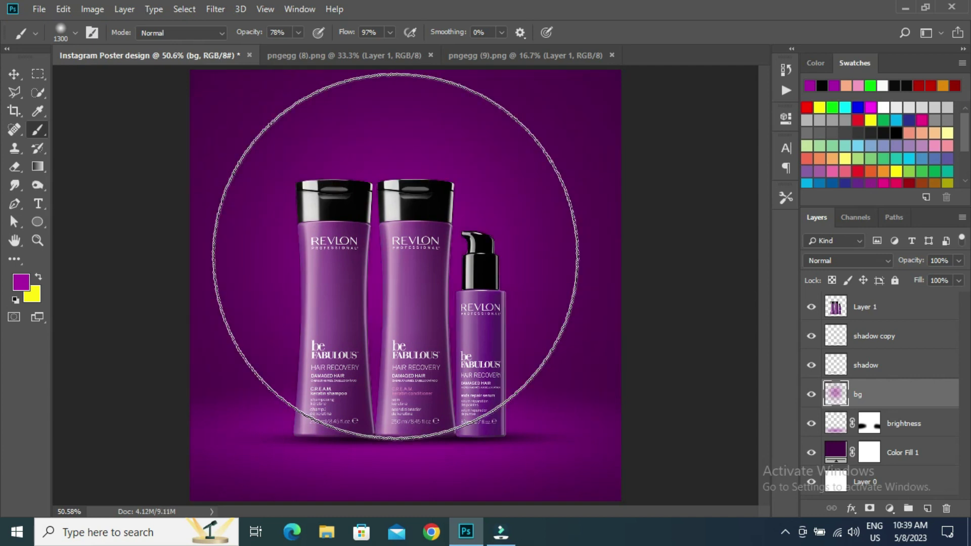
Enlarge the soft brush to 1500 px and widen the purple glow behind the bottles on the bg layer.
key("alt+F9")
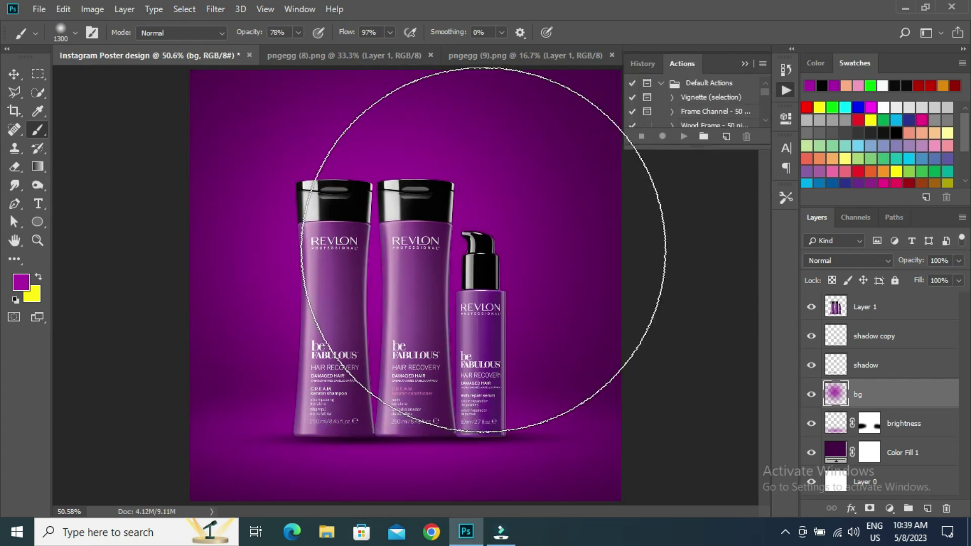
key("bracketright")
key("bracketright")
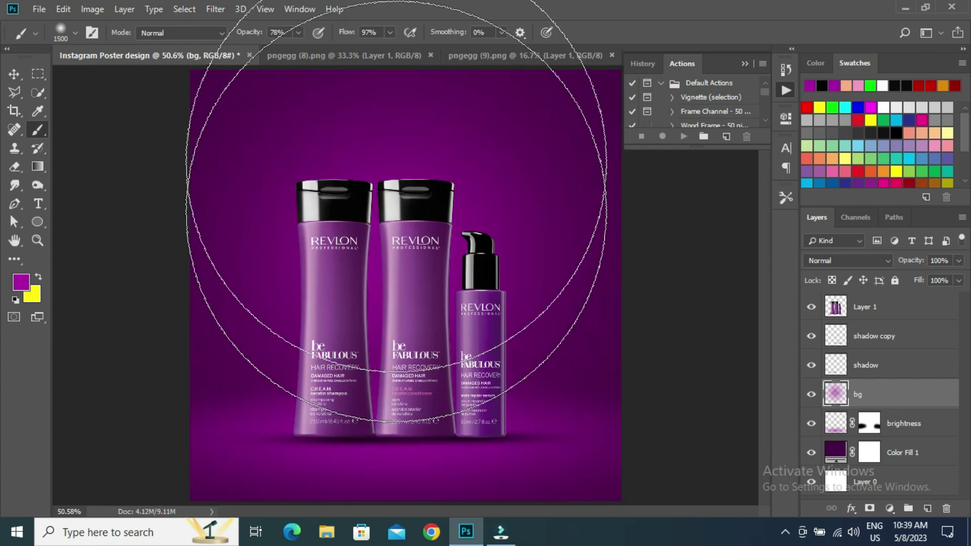
left_click(745, 64)
Bring the Special Offer ribbon from pngegg (9).png into the poster as a layer above bg.
left_click(14, 74)
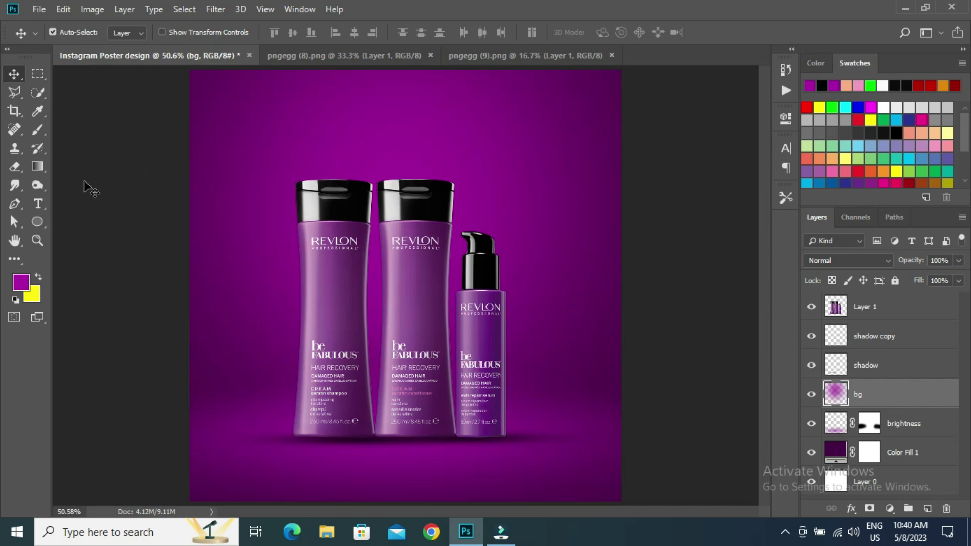
left_click(506, 55)
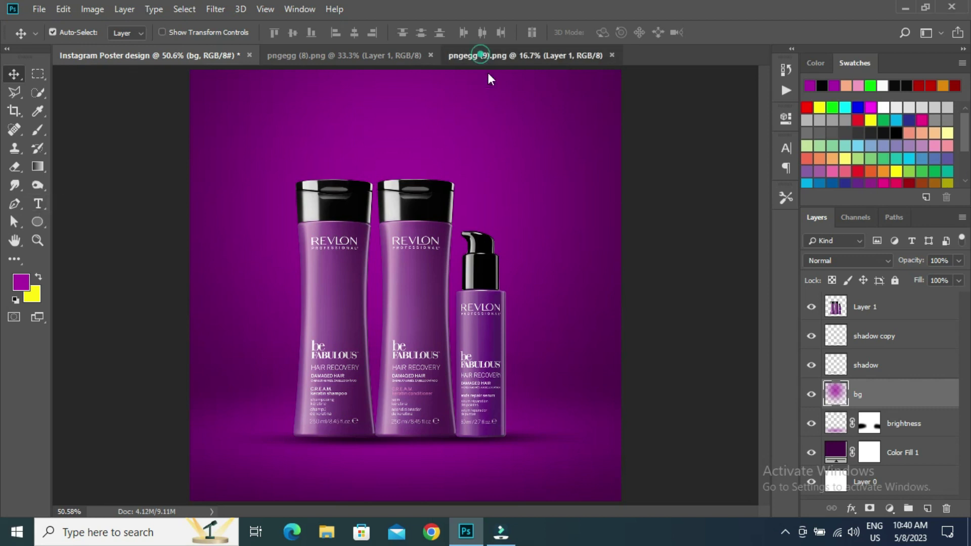
left_click_drag(423, 166, 277, 188)
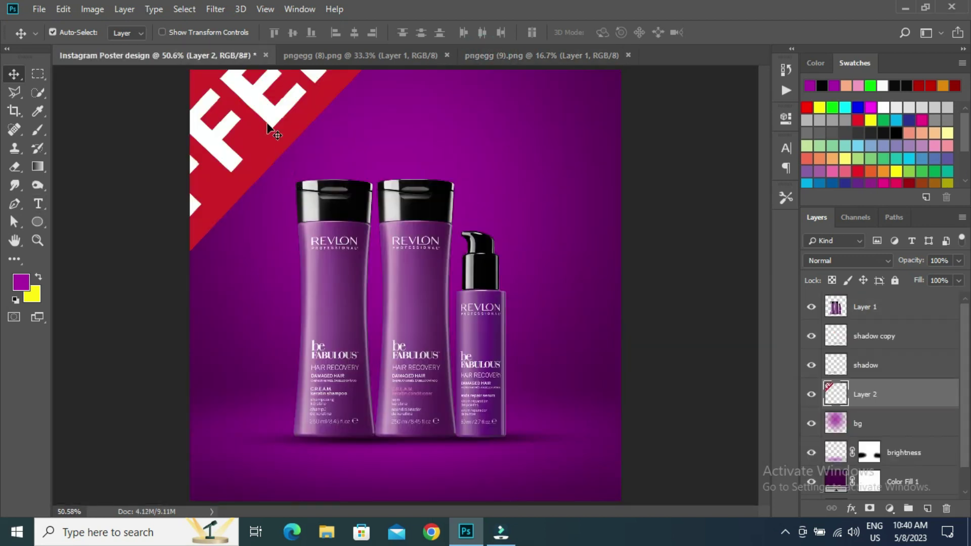
left_click_drag(275, 132, 303, 162)
Free-transform the Special Offer ribbon down to a small banner and fit it into the poster's upper-left corner.
scroll(320, 165, "down", 2)
key("ctrl+t")
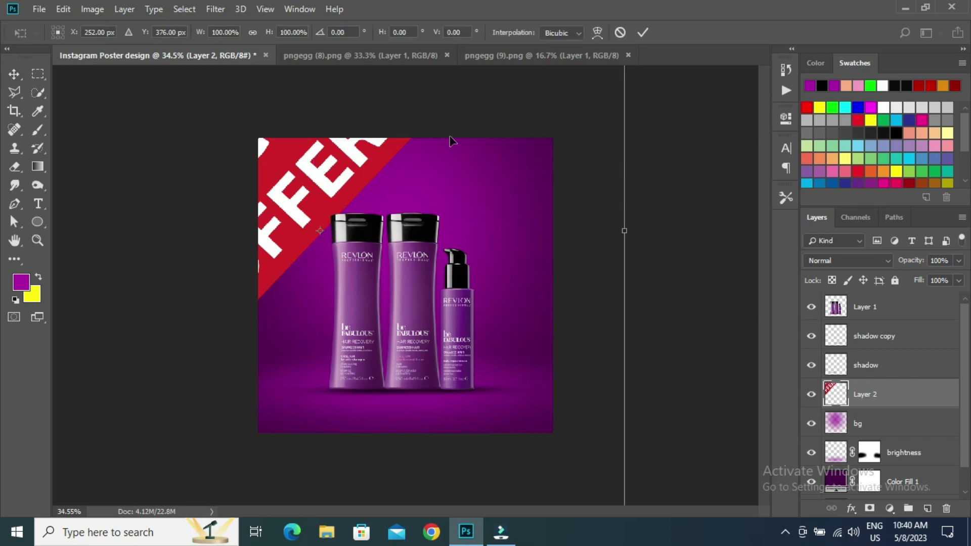
scroll(539, 243, "down", 2)
left_click(12, 75)
key("ctrl+t")
left_click_drag(511, 405, 382, 277)
key("ctrl+0")
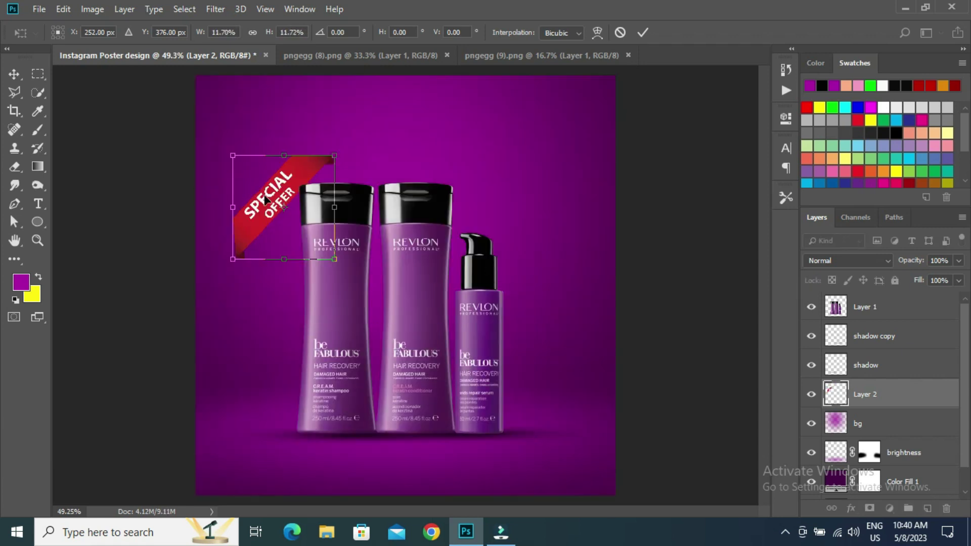
left_click_drag(286, 173, 244, 96)
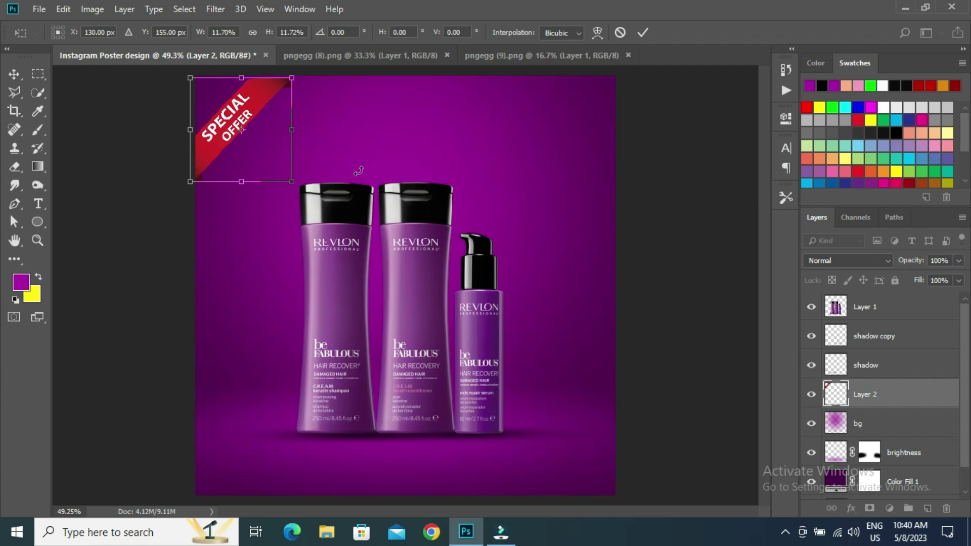
key("Return")
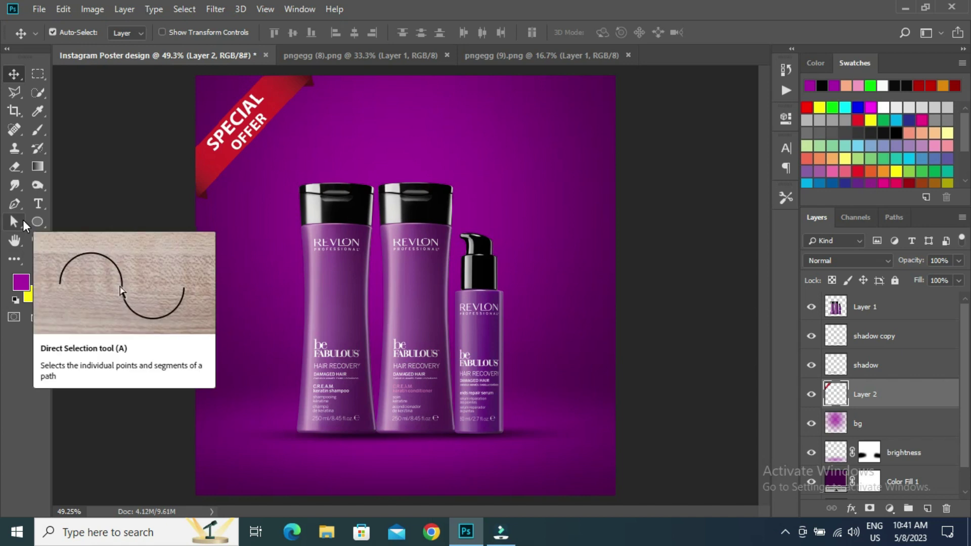
Add the white title "FABULOUS" in Arial Bold 40 pt, centred near the poster's upper edge.
left_click(38, 204)
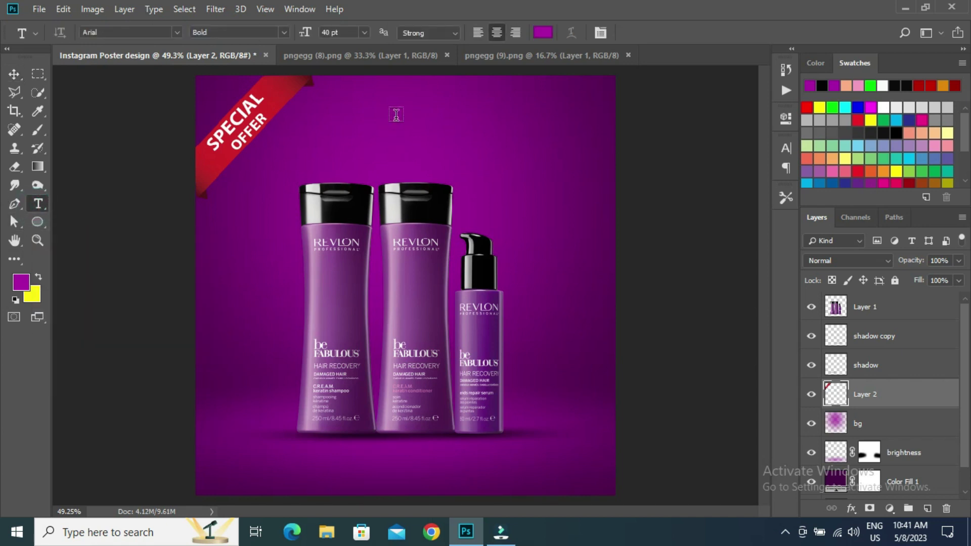
left_click(544, 33)
left_click(494, 54)
left_click(818, 44)
left_click(402, 96)
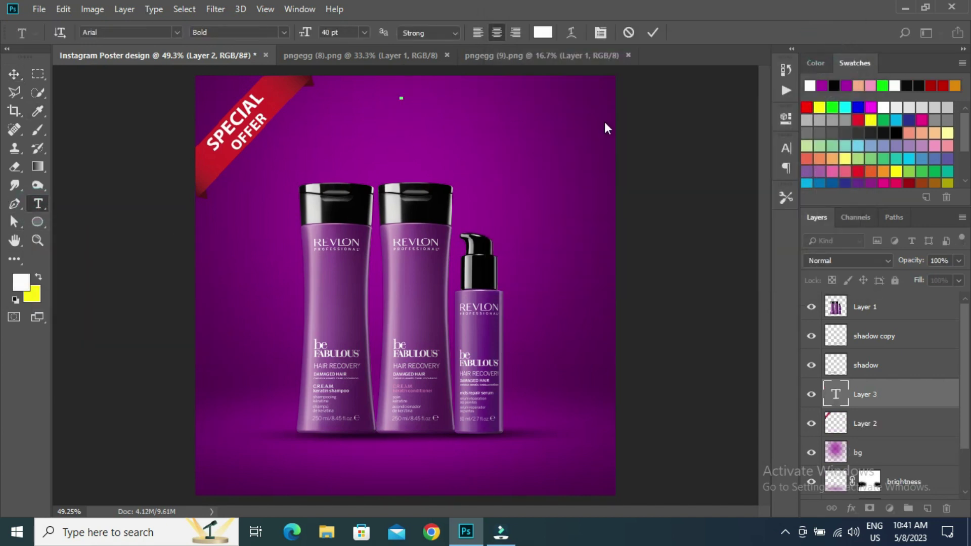
type("FABULOYS")
key("BackSpace")
key("BackSpace")
type("US")
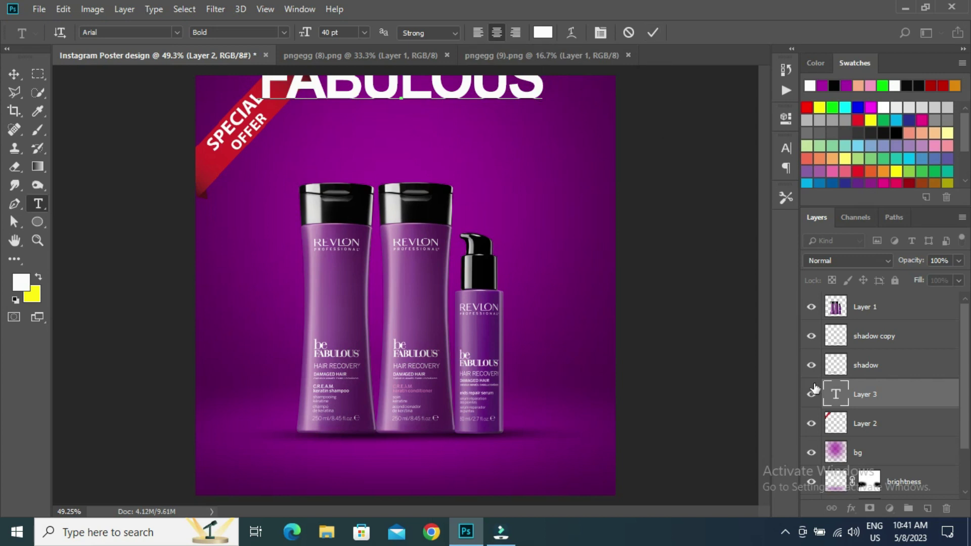
Set the FABULOUS title's size to 24 pt and move it to the poster's upper-right area.
double_click(830, 392)
left_click(364, 32)
left_click(349, 148)
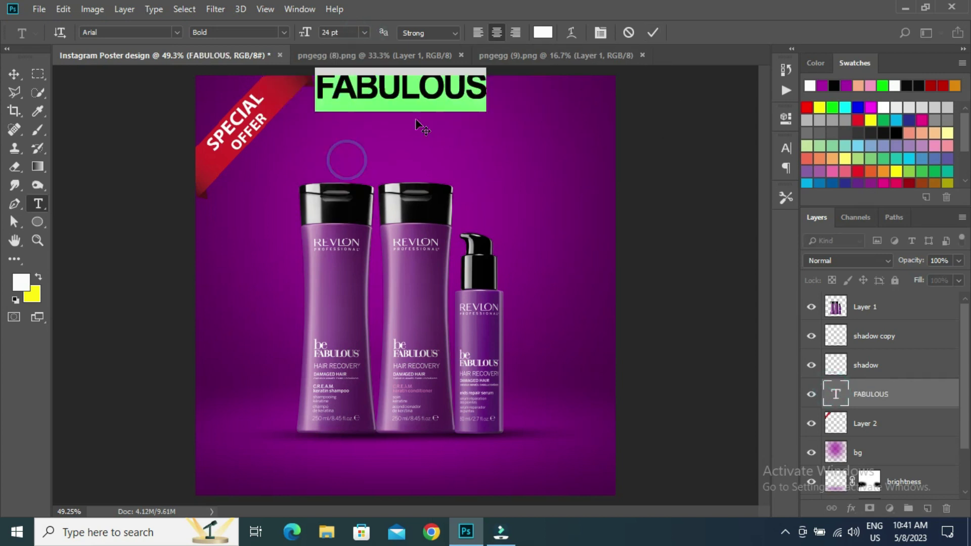
left_click(653, 32)
left_click(14, 74)
left_click_drag(398, 91, 496, 112)
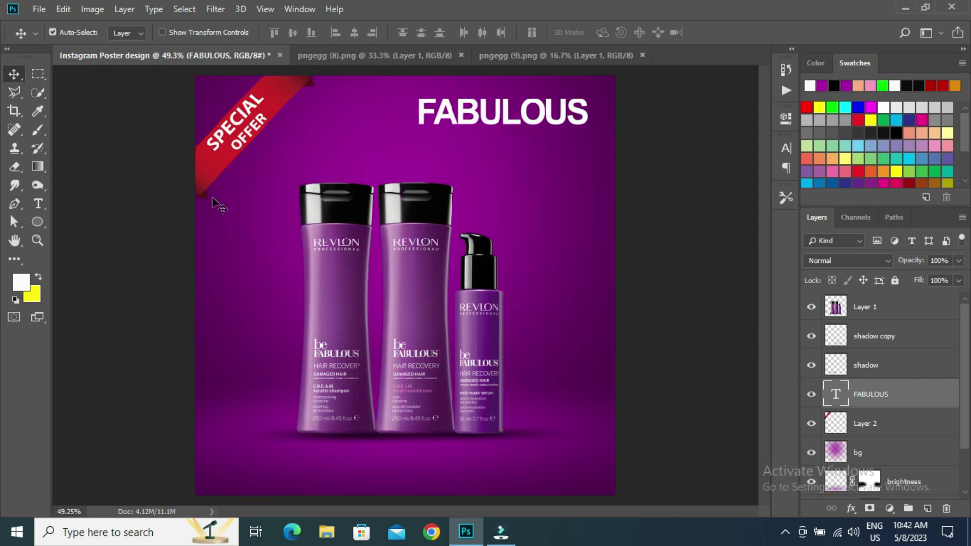
left_click_drag(545, 118, 543, 119)
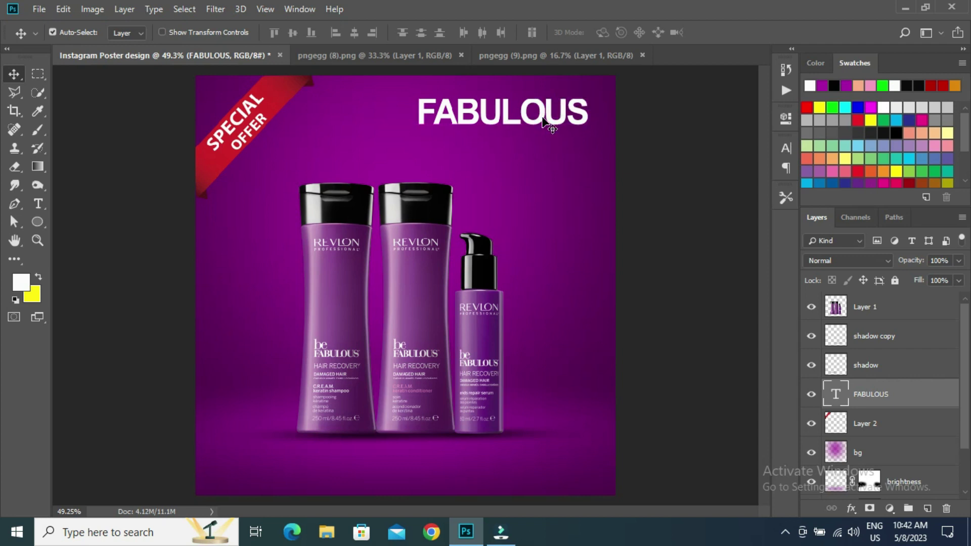
Set the FABULOUS title's font style to Narrow and its tracking to -40.
left_click(38, 203)
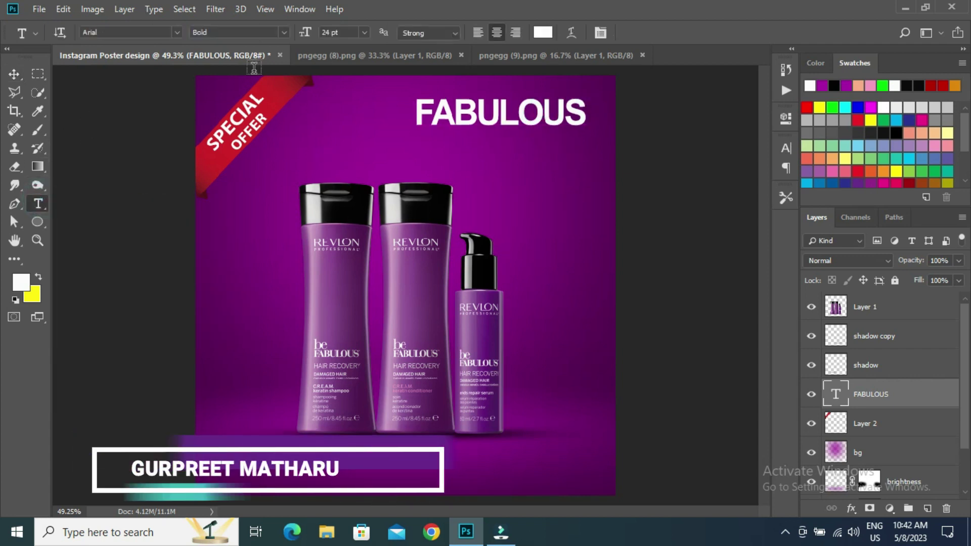
left_click(281, 33)
left_click(259, 45)
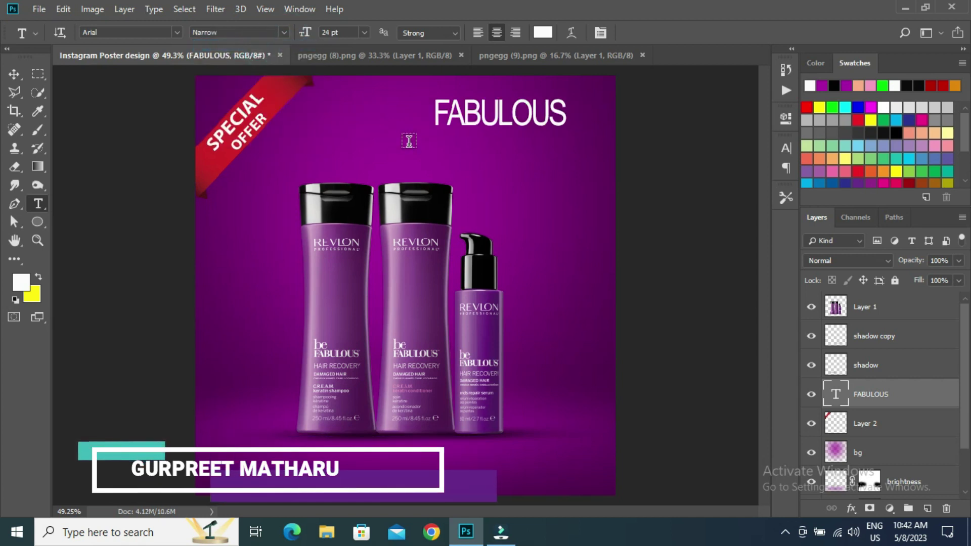
left_click(786, 147)
double_click(841, 397)
left_click_drag(703, 197, 691, 198)
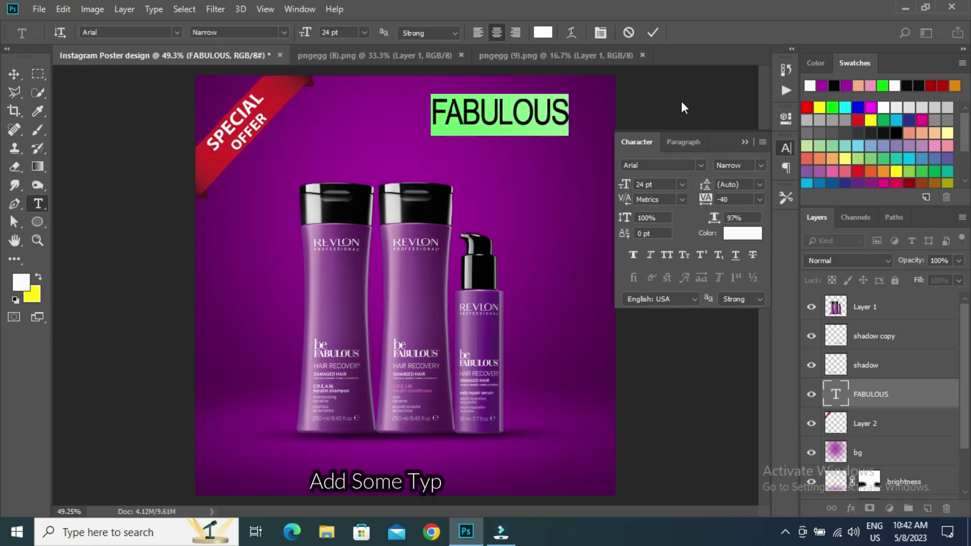
left_click(653, 32)
left_click(745, 142)
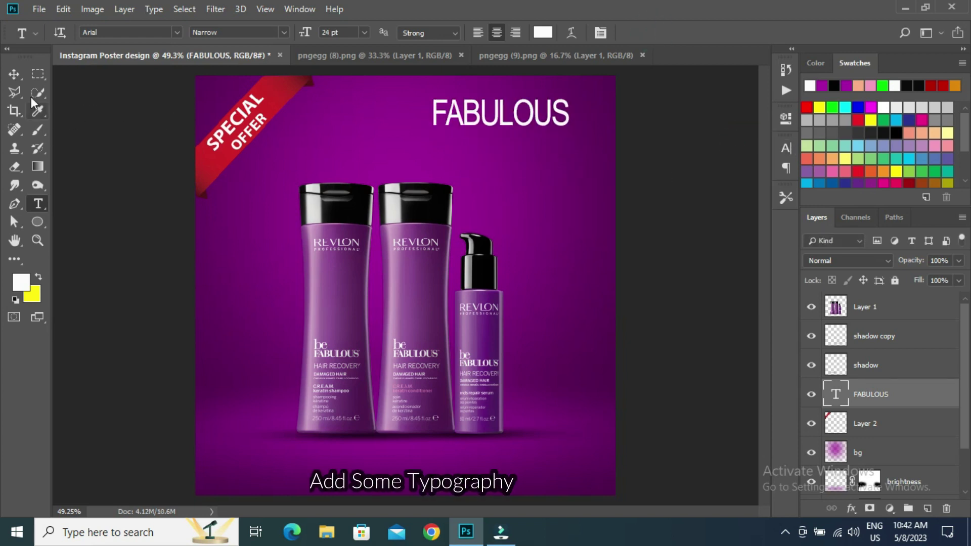
Add a white 12 pt subtitle "HAIR RECOVERY" in Arial Narrow just below the FABULOUS title.
left_click(438, 146)
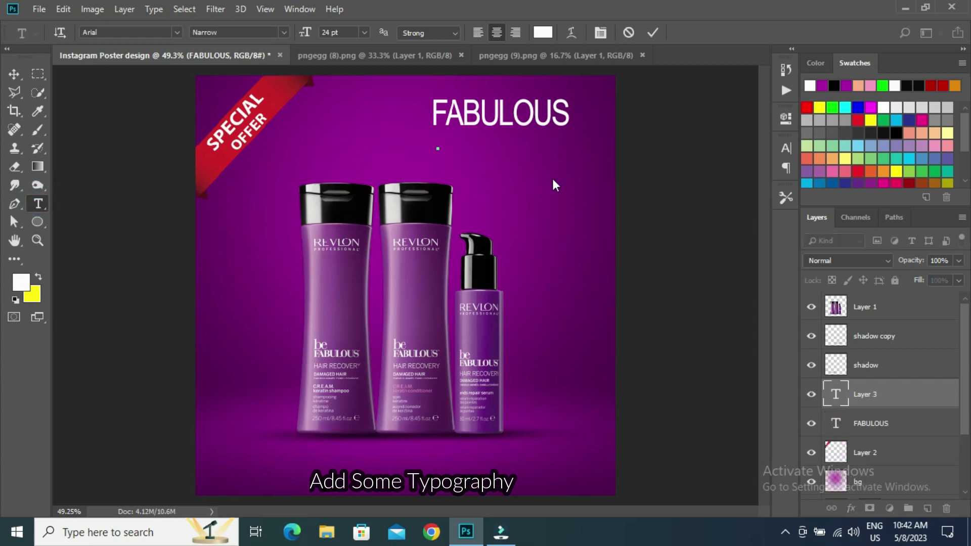
left_click(364, 33)
left_click(338, 117)
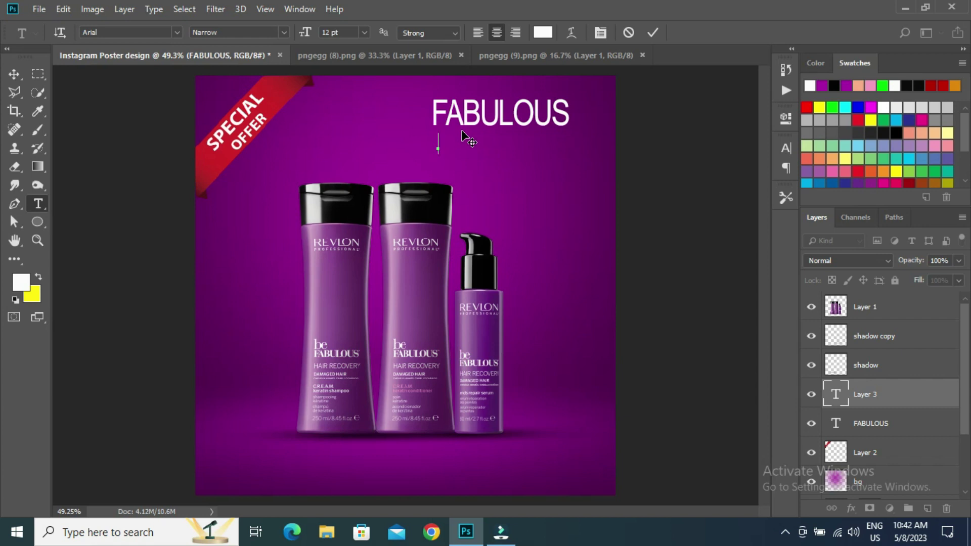
type("HAIR RECOVERT")
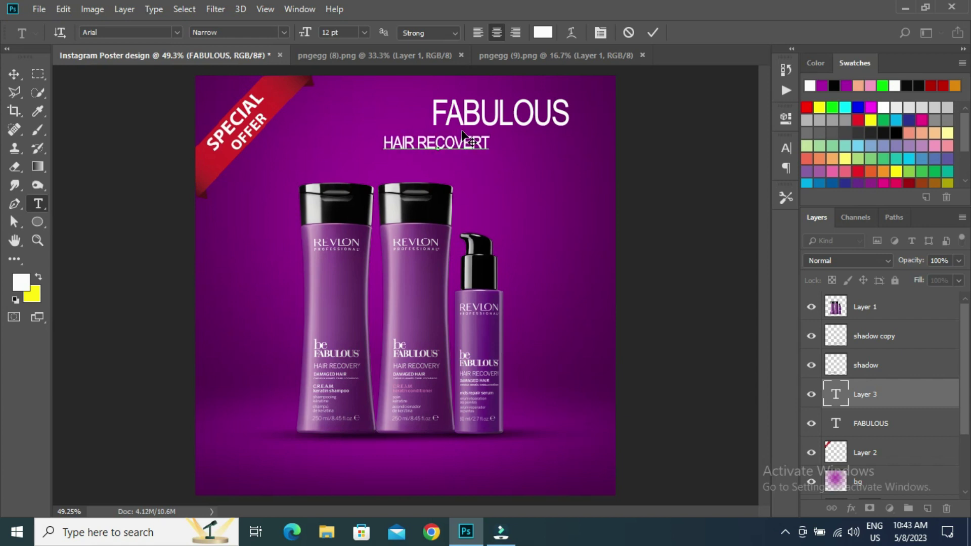
key("BackSpace")
type("Y")
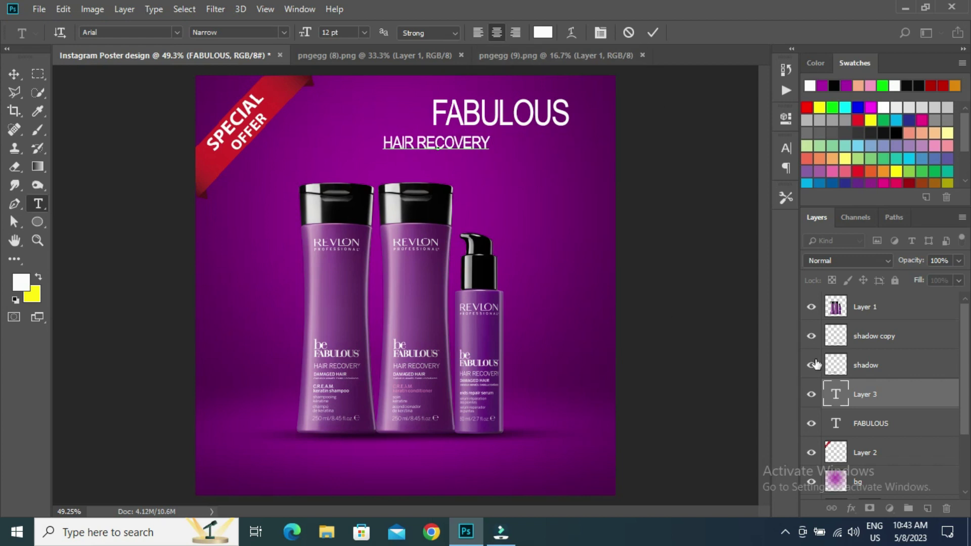
Set the HAIR RECOVERY subtitle's size to 11 pt and move it directly beneath the FABULOUS title.
double_click(836, 394)
left_click(364, 32)
left_click(346, 106)
left_click(653, 32)
left_click(14, 74)
left_click_drag(444, 151, 493, 152)
Append "SHAPOO" to the HAIR RECOVERY subtitle and shift the line so it sits centred under FABULOUS.
double_click(836, 392)
key("End")
type("SHAPOO")
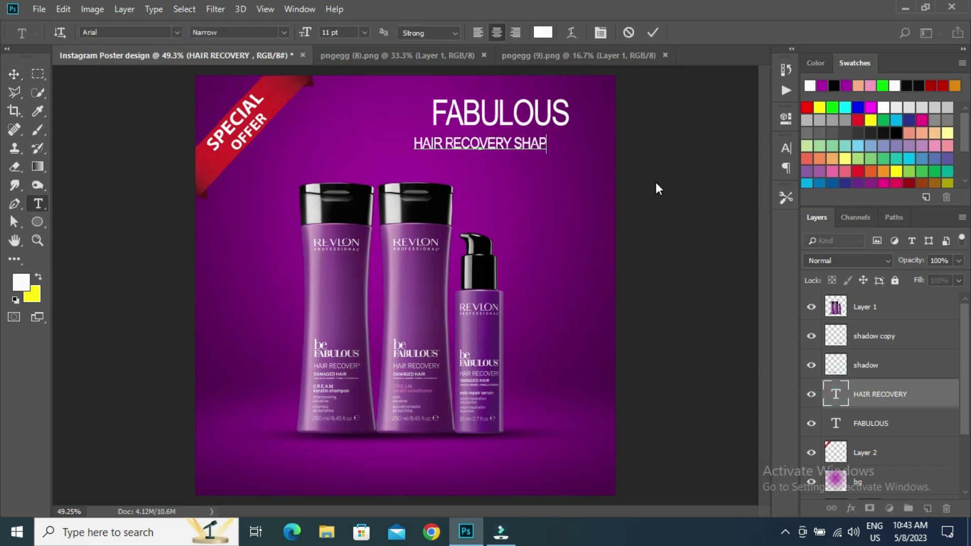
left_click(653, 33)
key("v")
left_click_drag(495, 152, 521, 151)
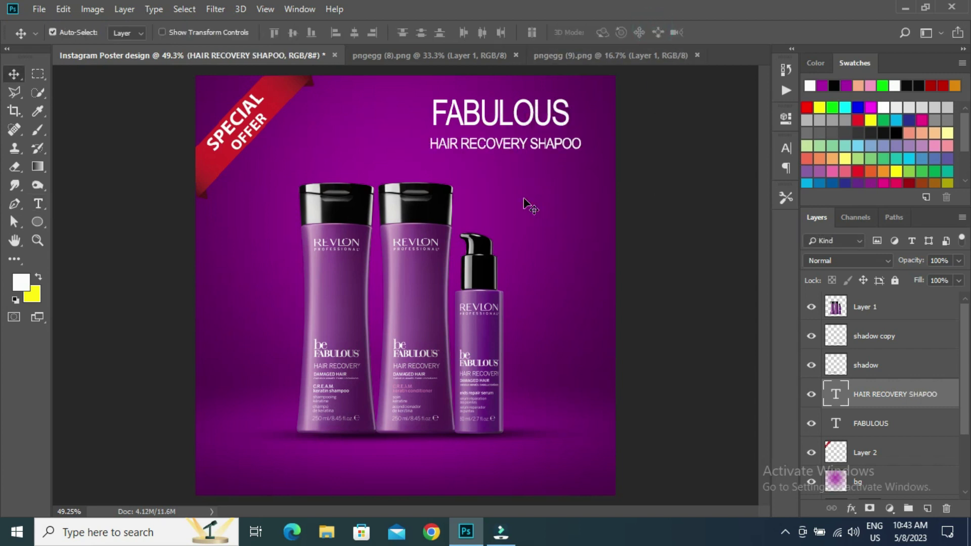
Insert the missing M so the subtitle reads "HAIR RECOVERY SHAMPOO".
double_click(838, 394)
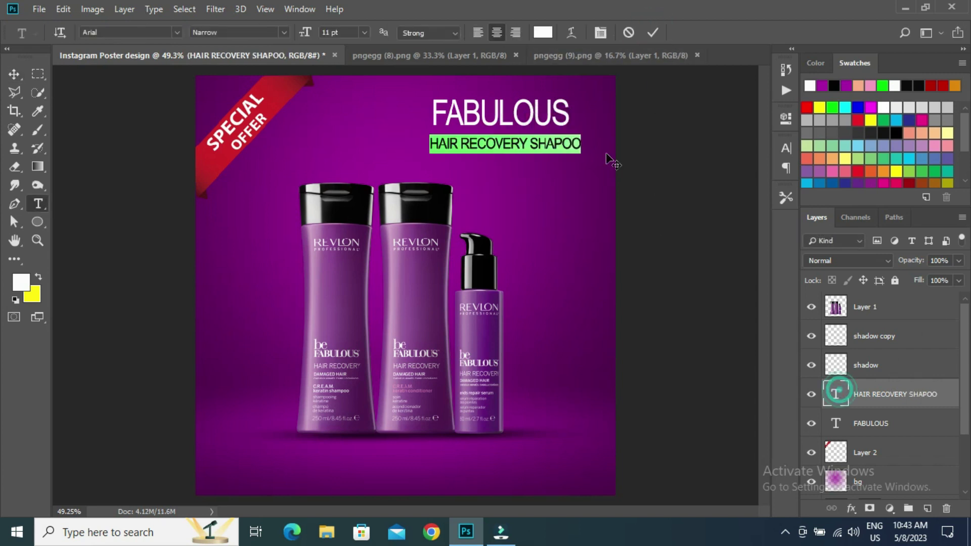
left_click(653, 33)
key("v")
scroll(548, 190, "up", 3)
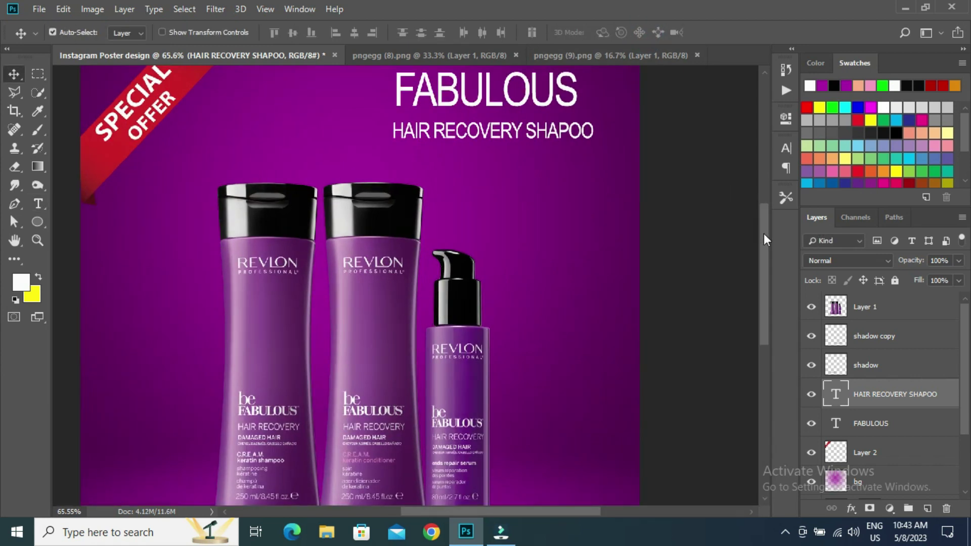
left_click_drag(766, 240, 765, 231)
double_click(835, 394)
left_click(558, 161)
type("M")
Set the HAIR RECOVERY SHAMPOO subtitle's font style to Bold and reposition it below the FABULOUS title.
double_click(841, 399)
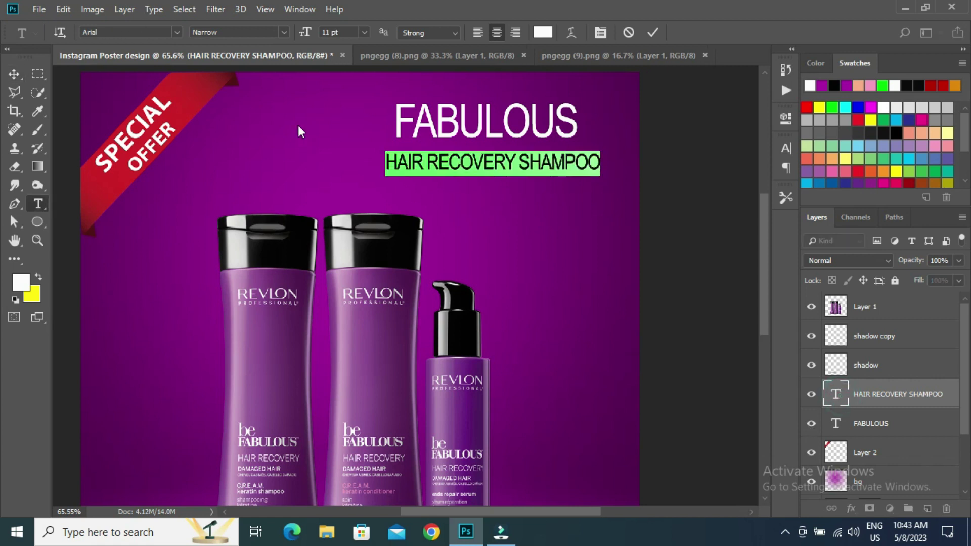
left_click(282, 32)
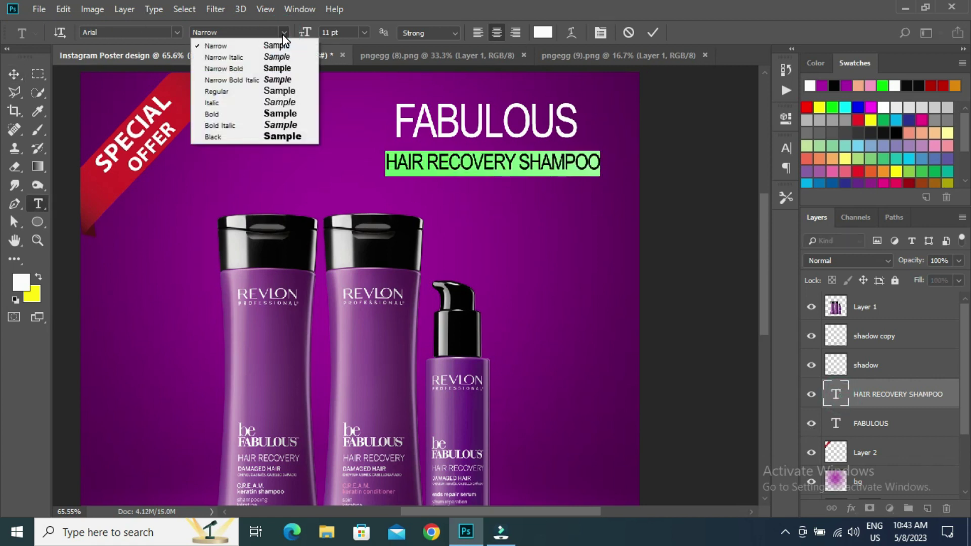
left_click(273, 117)
left_click(653, 33)
key("v")
left_click_drag(457, 165, 440, 164)
Set the FABULOUS title to 30 pt and its font style to Bold.
left_click(837, 425)
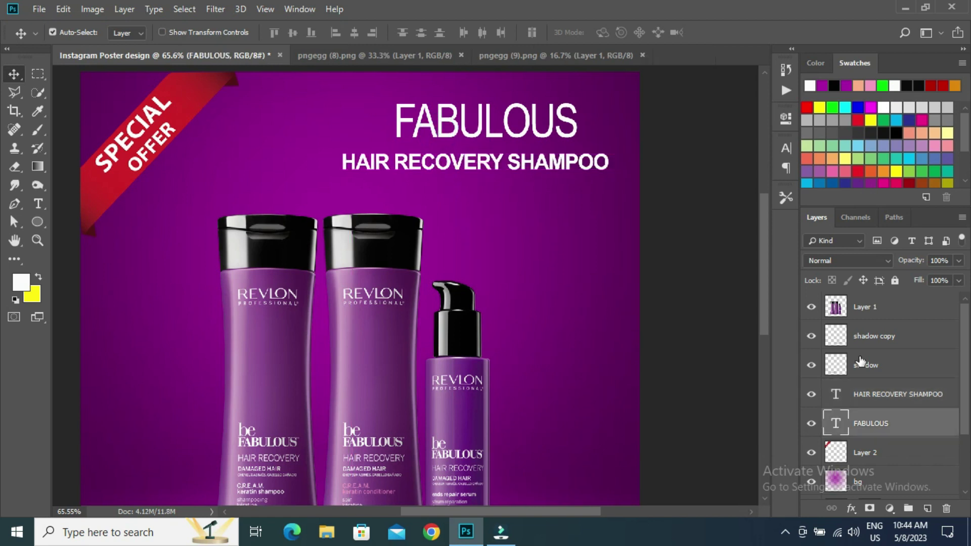
double_click(837, 425)
left_click(364, 33)
left_click(376, 151)
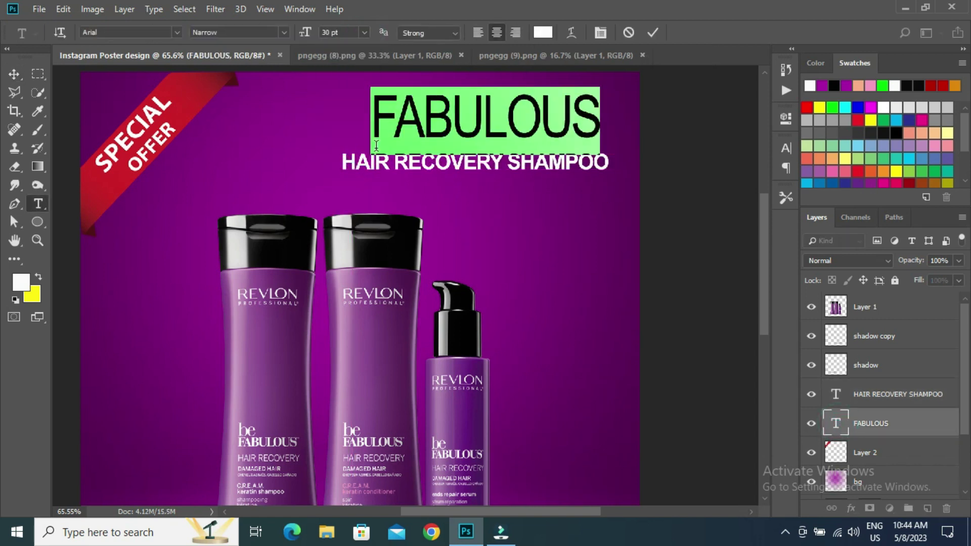
left_click(281, 34)
left_click(265, 133)
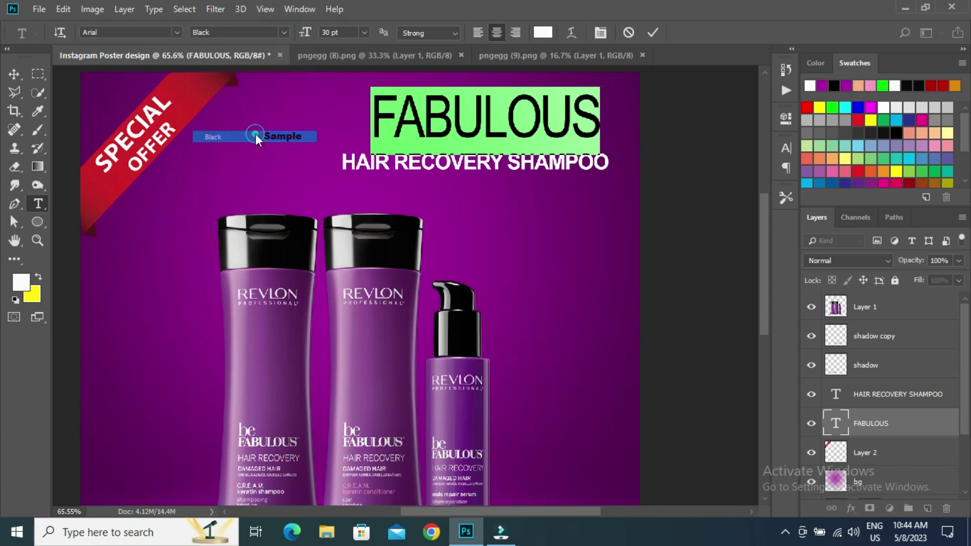
left_click(284, 33)
left_click(212, 107)
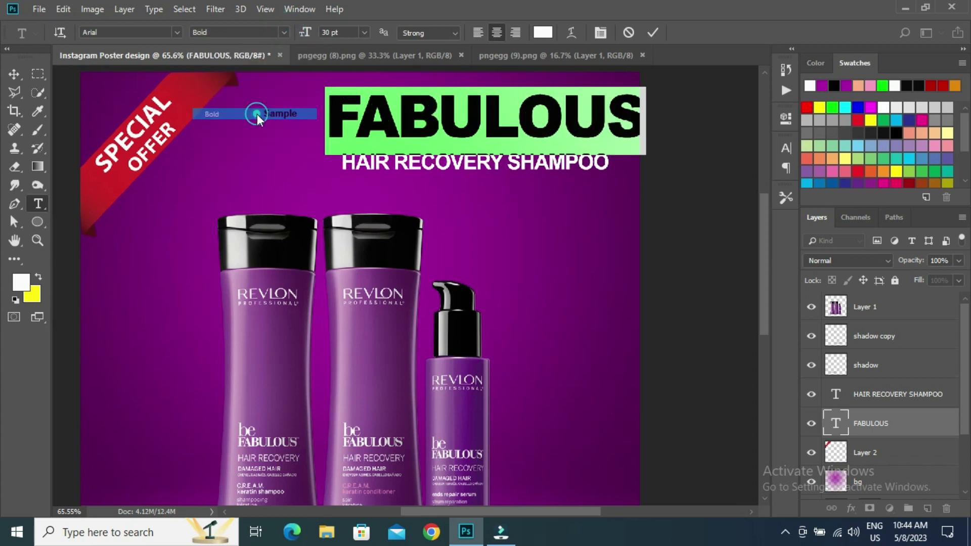
left_click(653, 33)
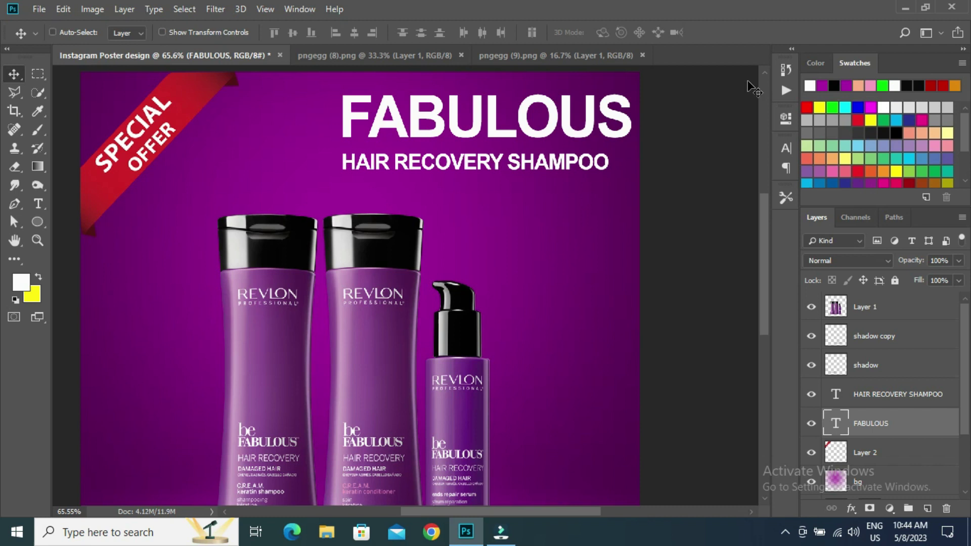
Scale the FABULOUS title down to the subtitle's width and nudge it slightly left to align both lines.
key("ctrl+t")
left_click_drag(632, 90, 611, 94)
key("Return")
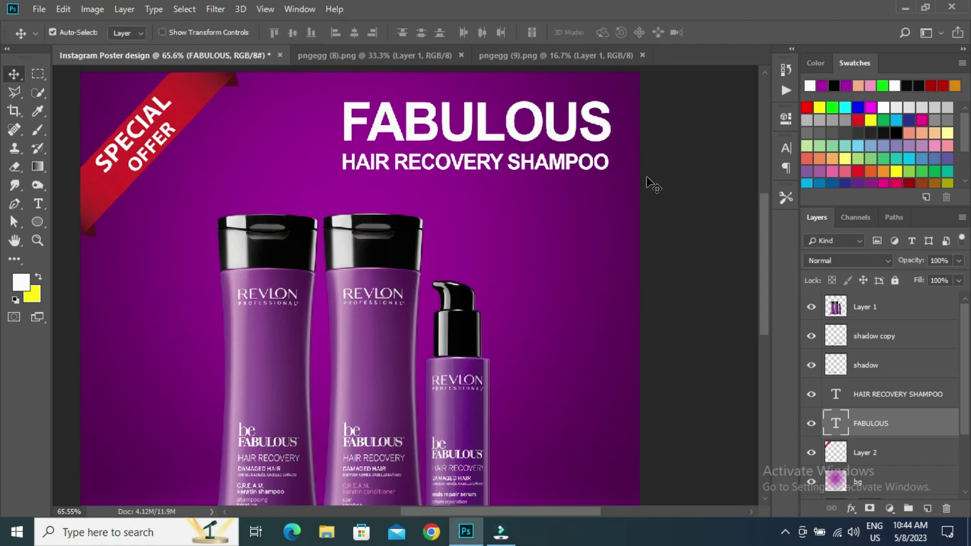
key("Left")
key("Left")
key("Left")
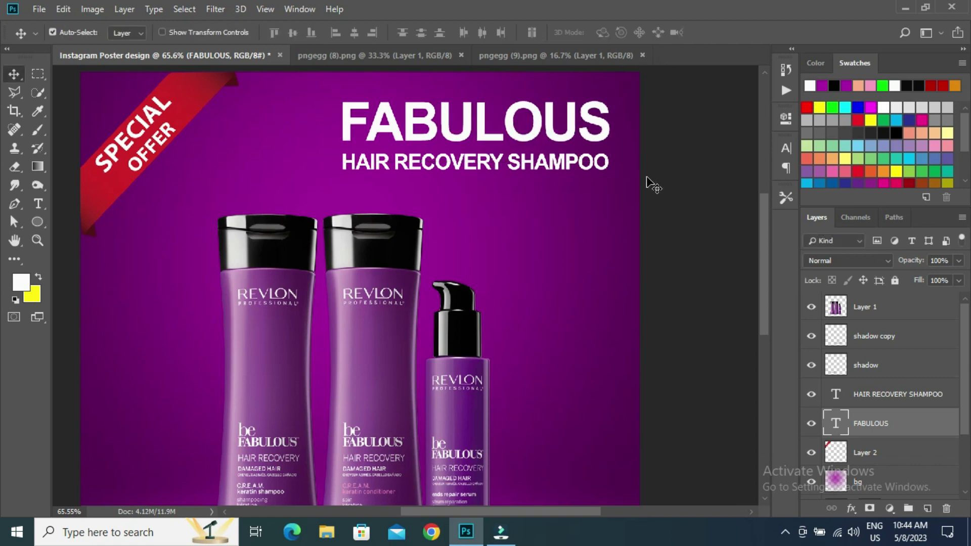
Draw a white horizontal Pen tool line about 565 px wide under the subtitle, with a 3 px stroke.
left_click(14, 204)
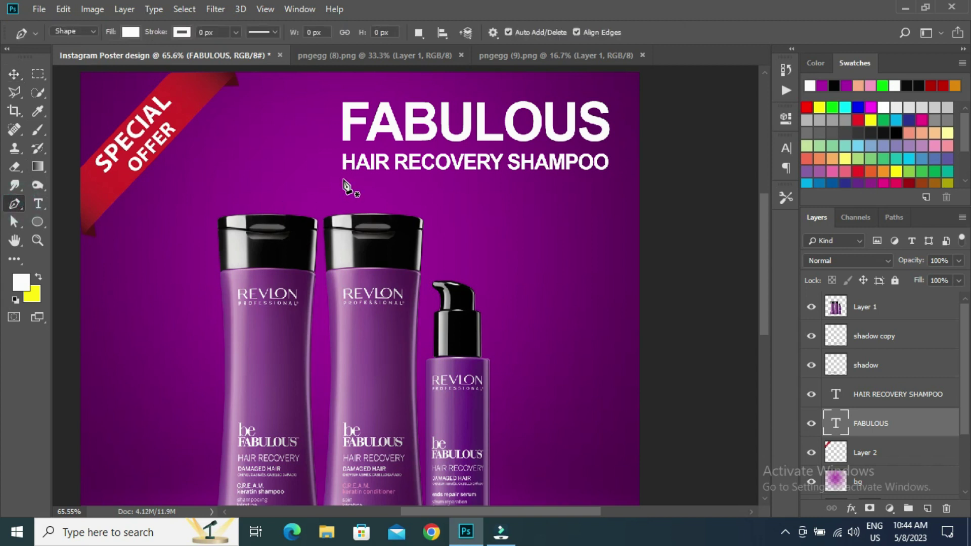
left_click(343, 179)
left_click(606, 179)
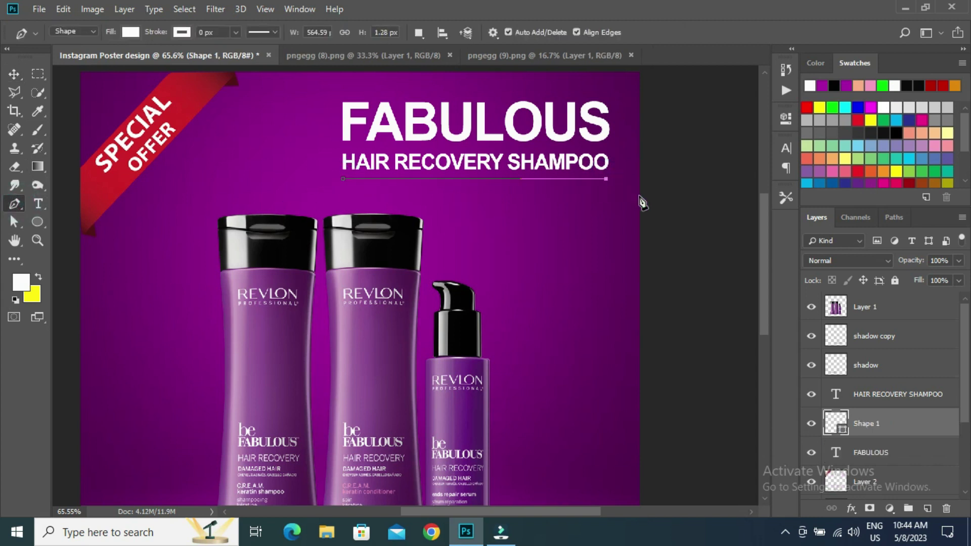
left_click_drag(214, 34, 198, 34)
type("3")
key("Return")
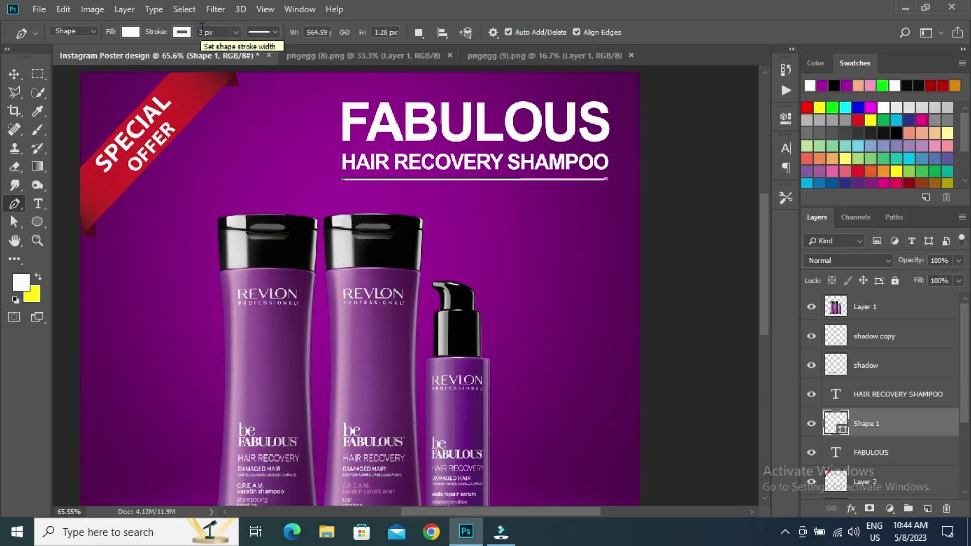
left_click(14, 74)
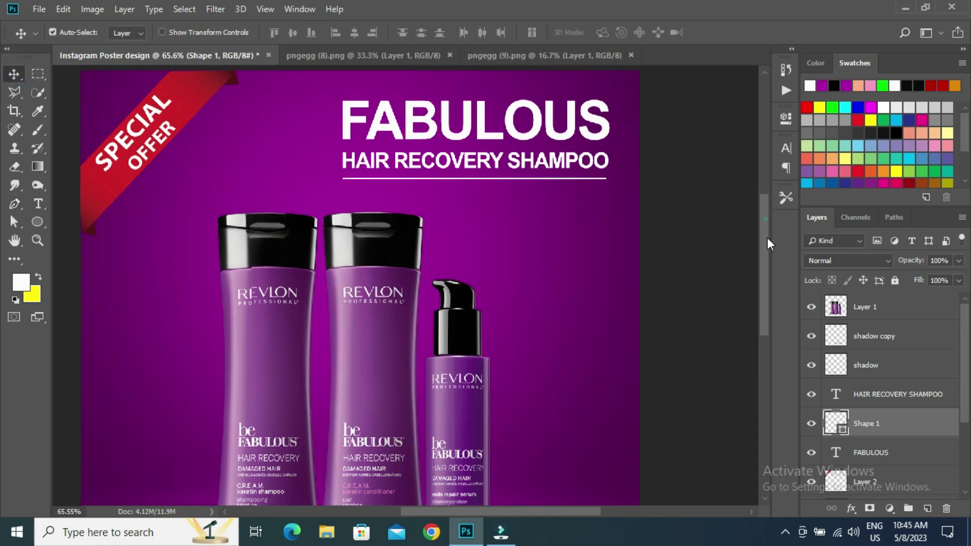
Draw a rectangle shape about 252 by 47 px below the bottles, near the poster's lower edge.
left_click_drag(767, 238, 777, 294)
right_click(38, 221)
left_click(99, 220)
left_click_drag(284, 370, 402, 391)
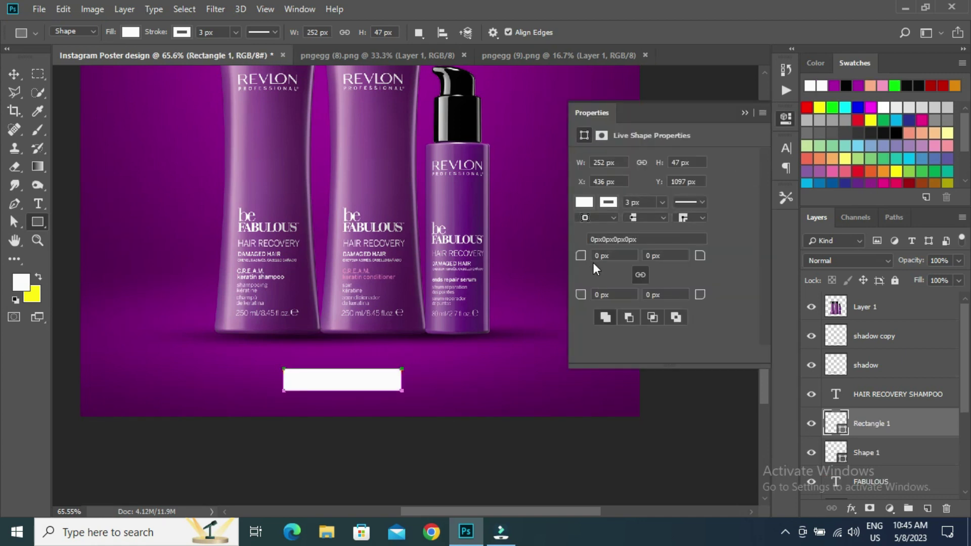
Fill the rectangle below the bottles with the purple #b307ad.
left_click(587, 203)
left_click(721, 230)
left_click(245, 143)
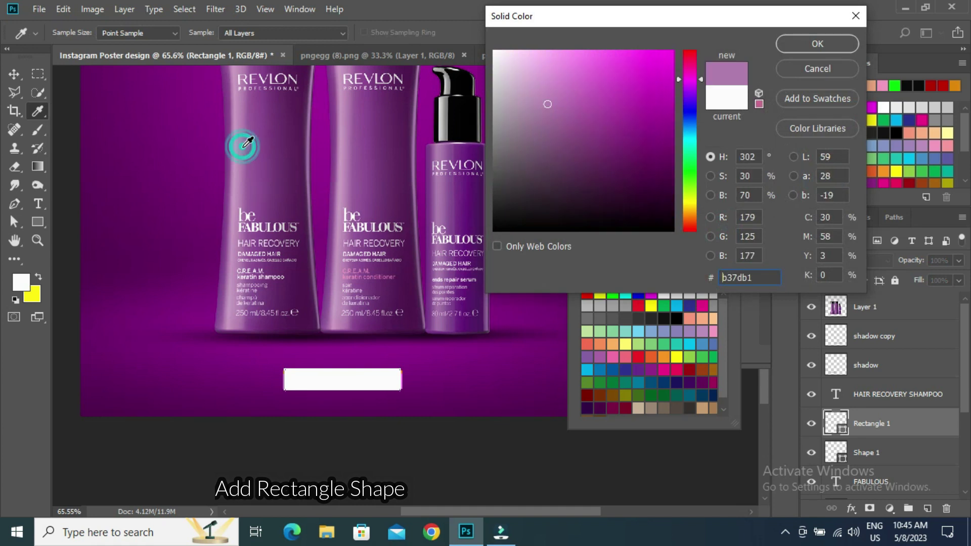
left_click(666, 101)
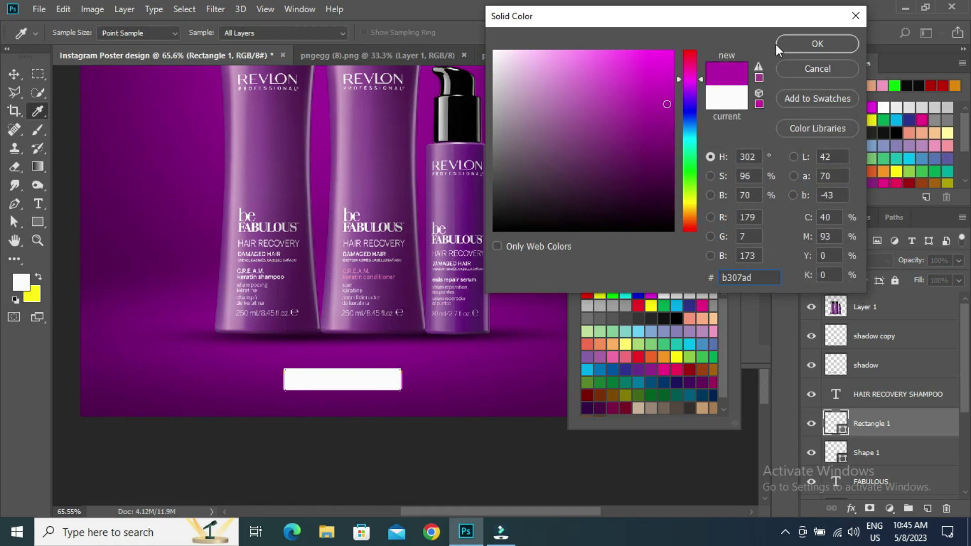
left_click(782, 44)
left_click(786, 119)
Move the purple rectangle slightly right beneath the bottles and keep its layer selected.
left_click(14, 73)
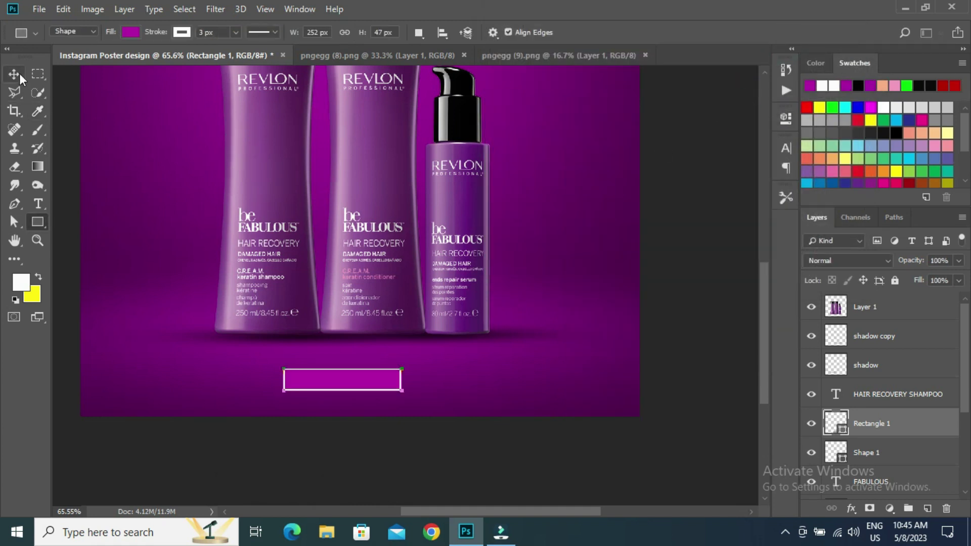
left_click_drag(322, 383, 331, 384)
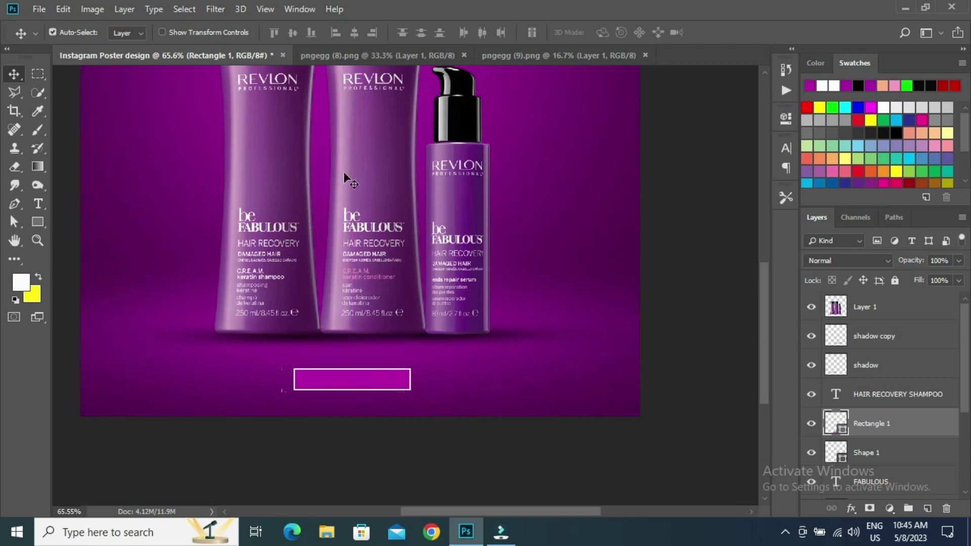
left_click(570, 386)
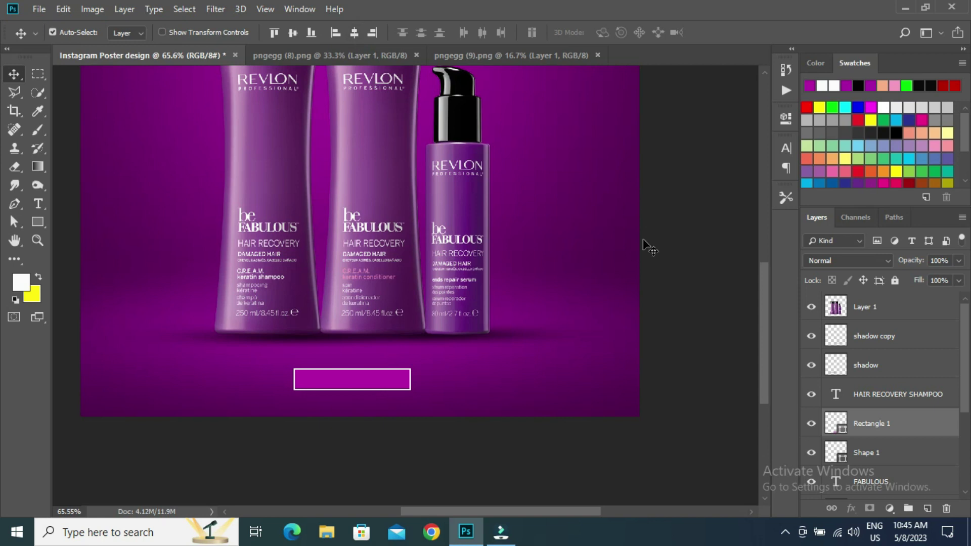
left_click(687, 273)
left_click(343, 377)
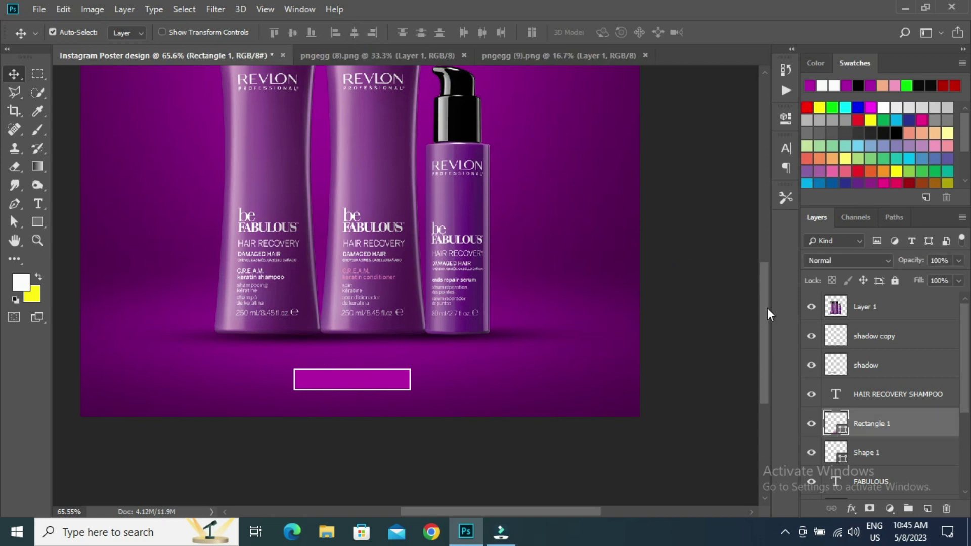
Reduce the purple rectangle's white outline to a thinner stroke width.
key("u")
left_click(210, 32)
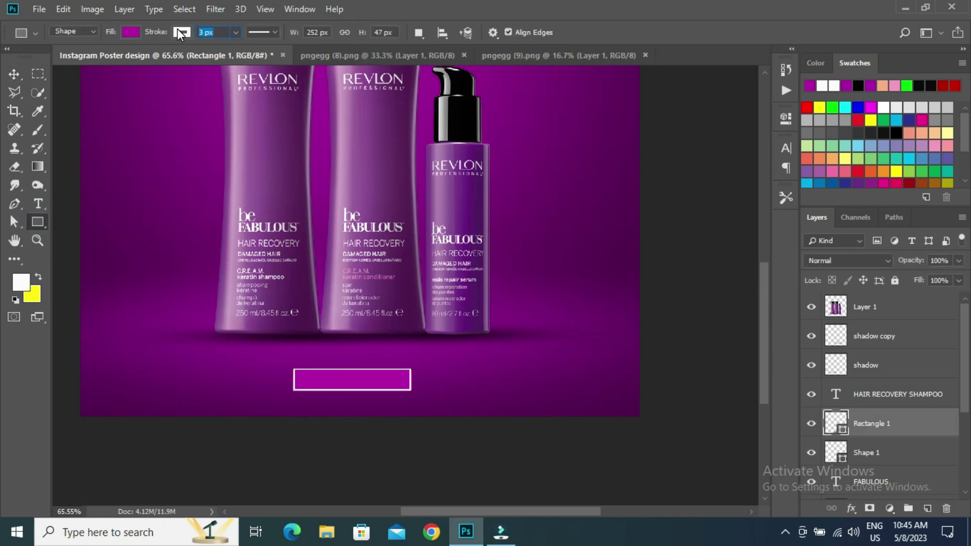
key("Return")
key("v")
left_click(157, 177)
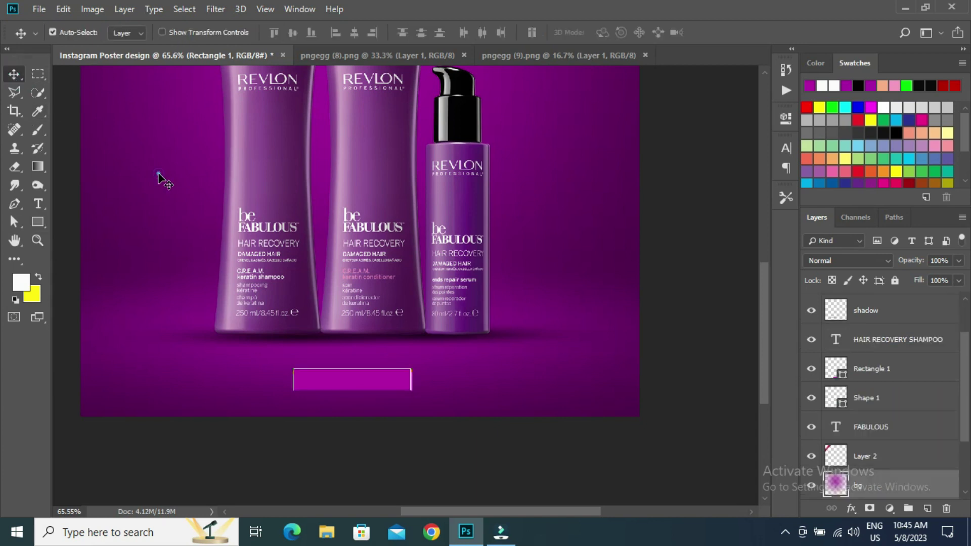
scroll(429, 393, "up", 3)
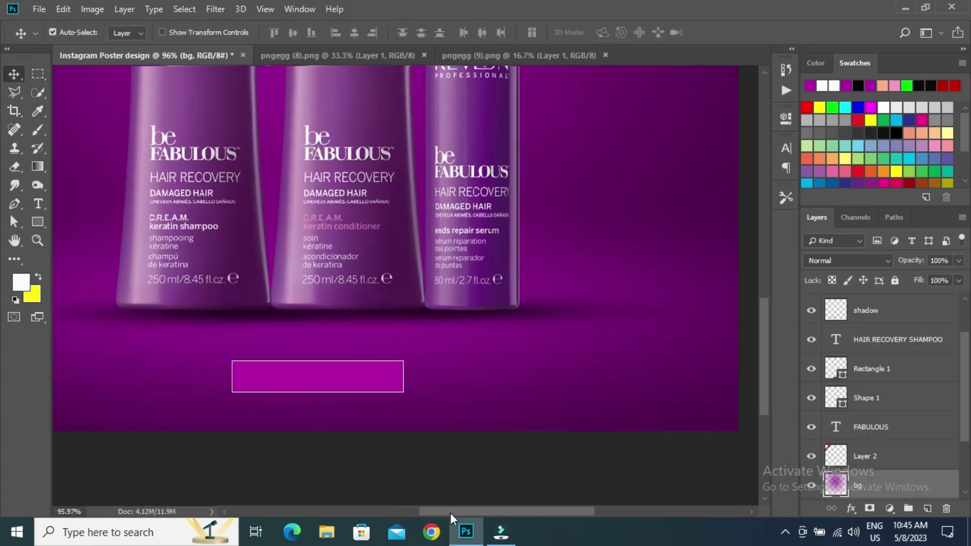
Add the white 8 pt text "Order Now" beside the purple rectangle at the poster's lower edge.
left_click_drag(450, 513, 421, 514)
left_click(38, 203)
left_click(220, 389)
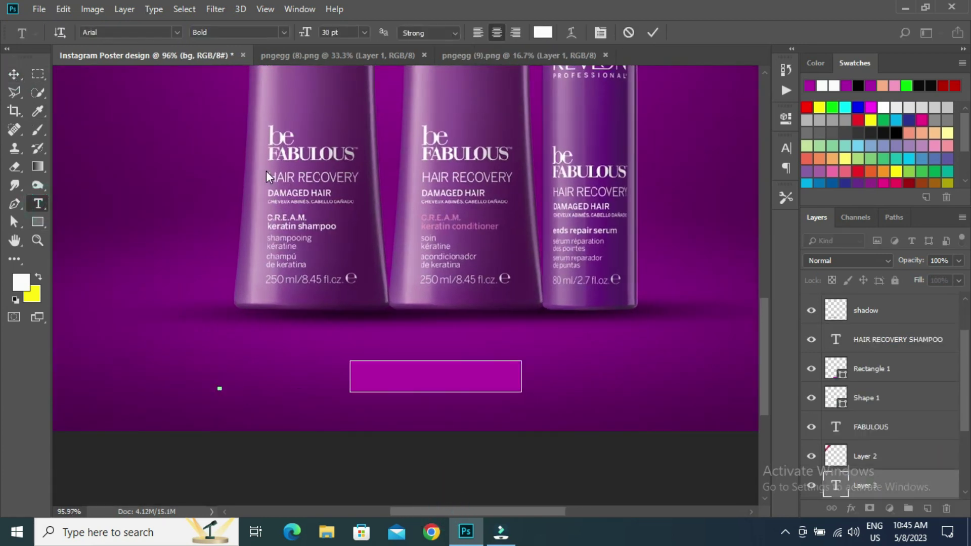
left_click(364, 32)
left_click(337, 70)
left_click(364, 32)
left_click(336, 59)
type("Order Now")
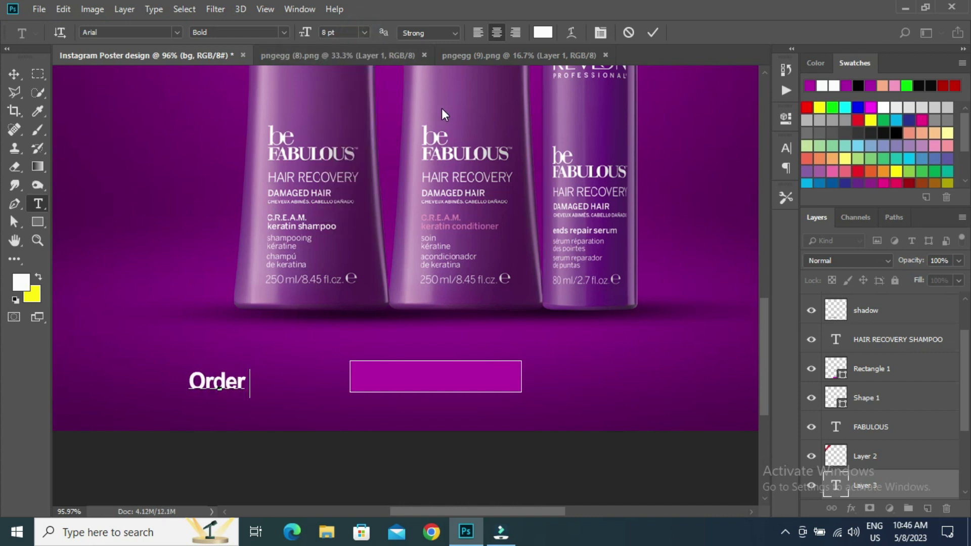
Move the Order Now layer above the shadow layer and centre the text inside the purple rectangle.
left_click(13, 74)
left_click_drag(202, 382, 446, 381)
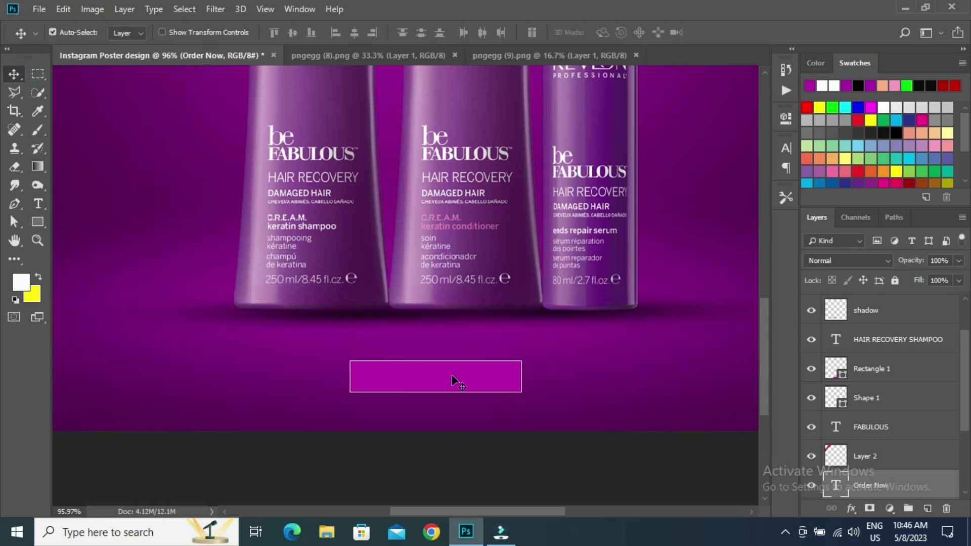
left_click_drag(890, 486, 893, 309)
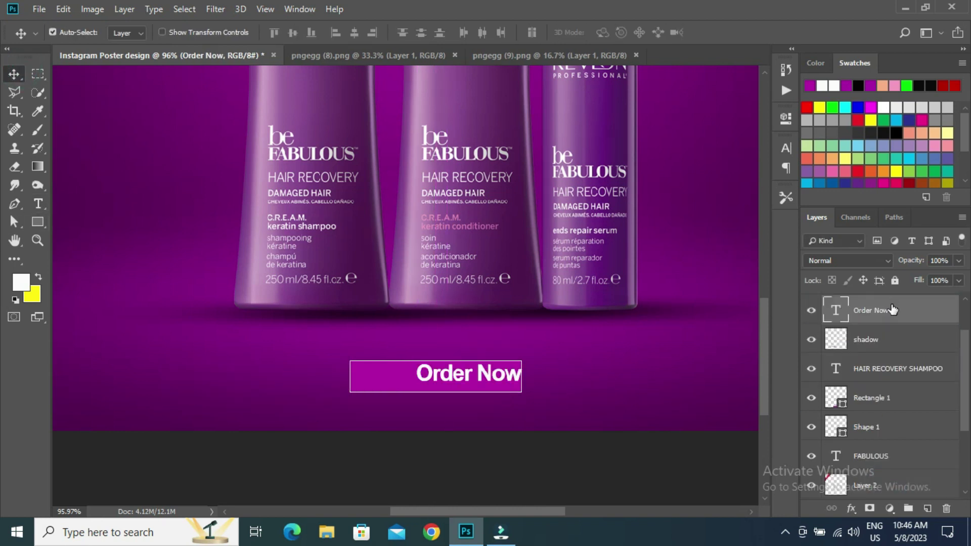
left_click_drag(429, 377, 396, 381)
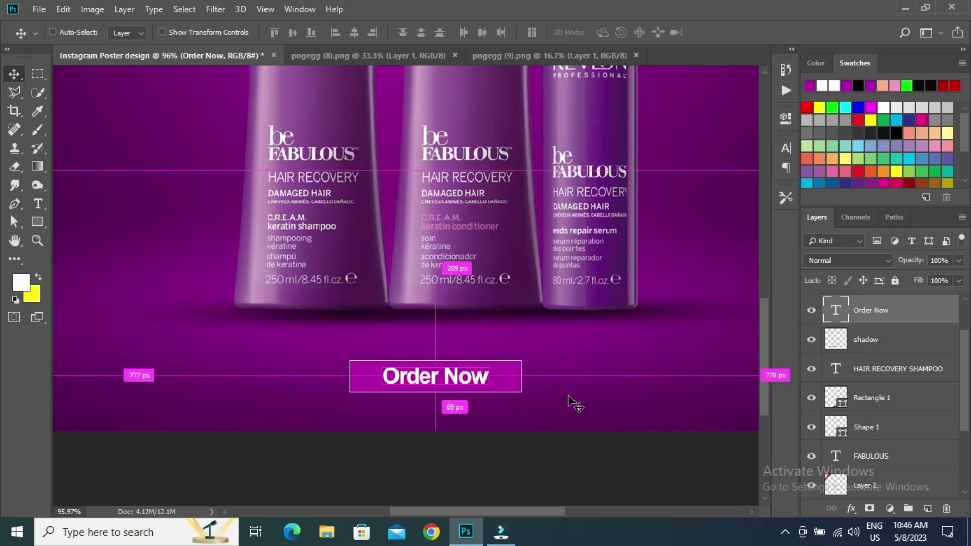
Remove the white outline from the purple rectangle behind Order Now.
key("ctrl+0")
left_click(870, 400)
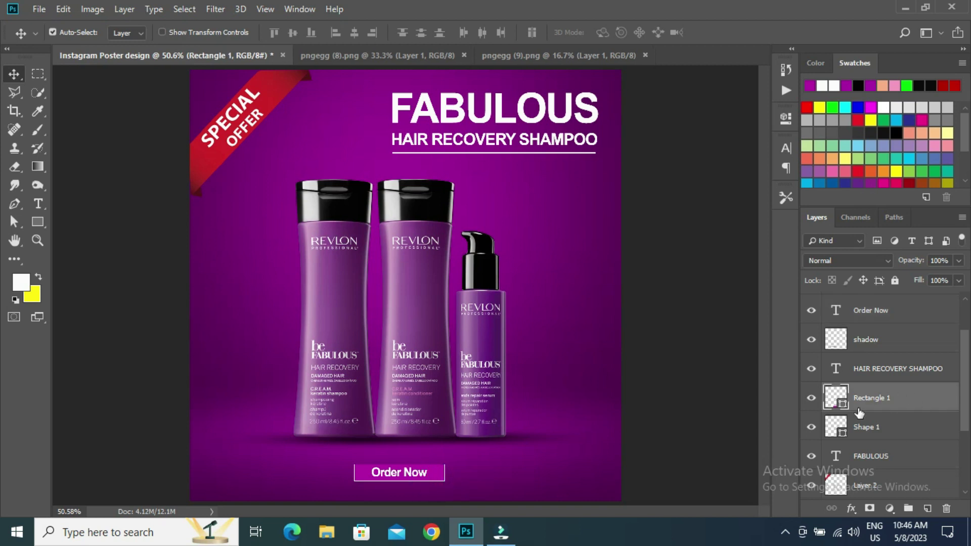
left_click(37, 221)
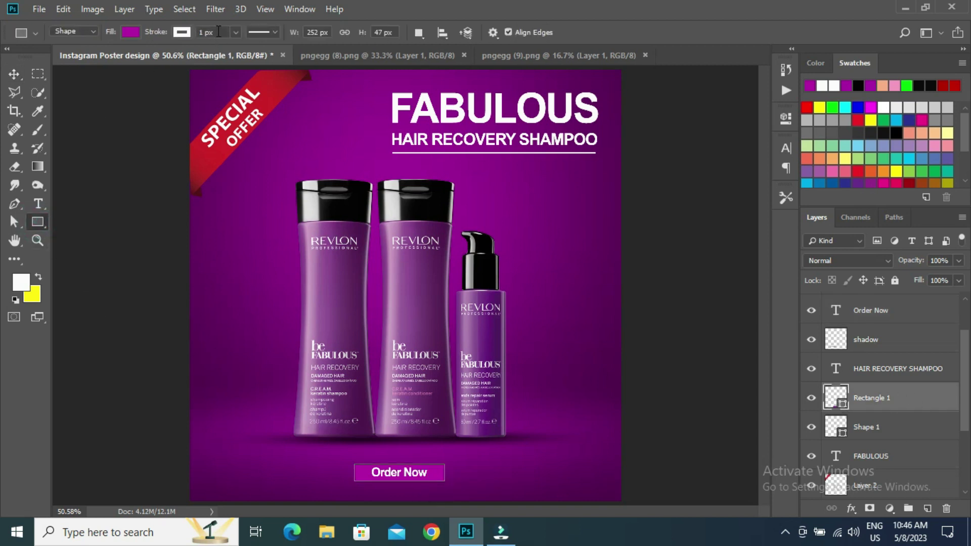
left_click(13, 73)
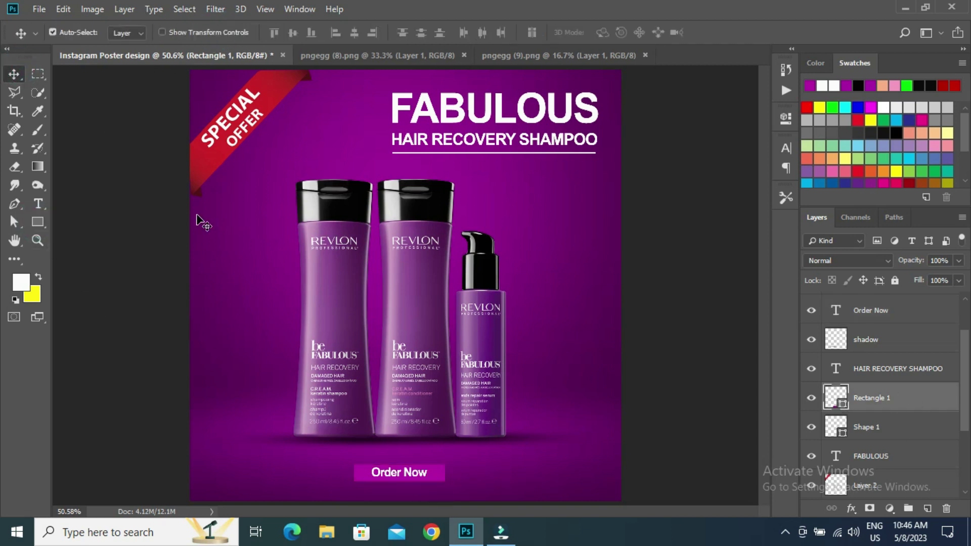
Give the Order Now rectangle a Multiply drop shadow with 41% opacity, 6 px distance, 15% spread and 29 px size.
right_click(936, 403)
left_click(877, 40)
left_click(575, 287)
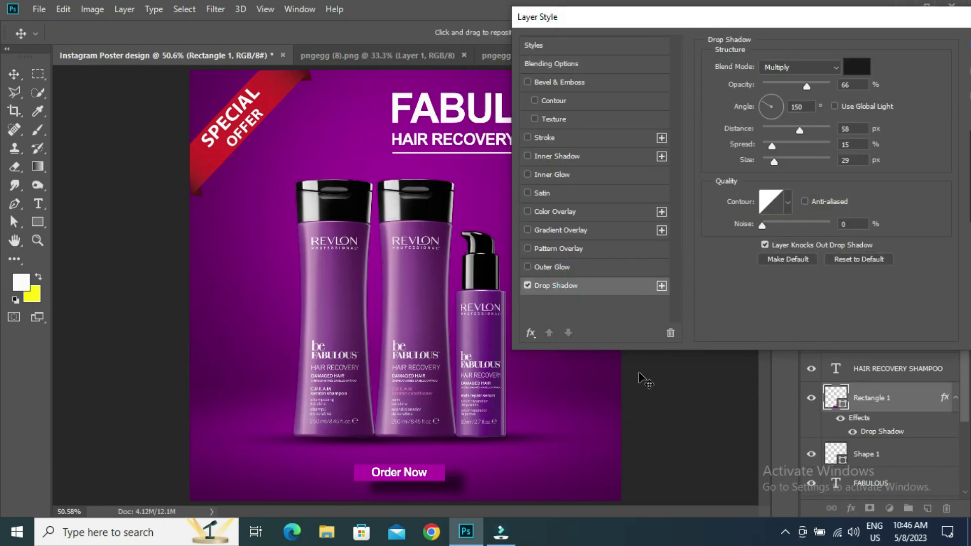
left_click(767, 128)
left_click_drag(827, 23, 800, 23)
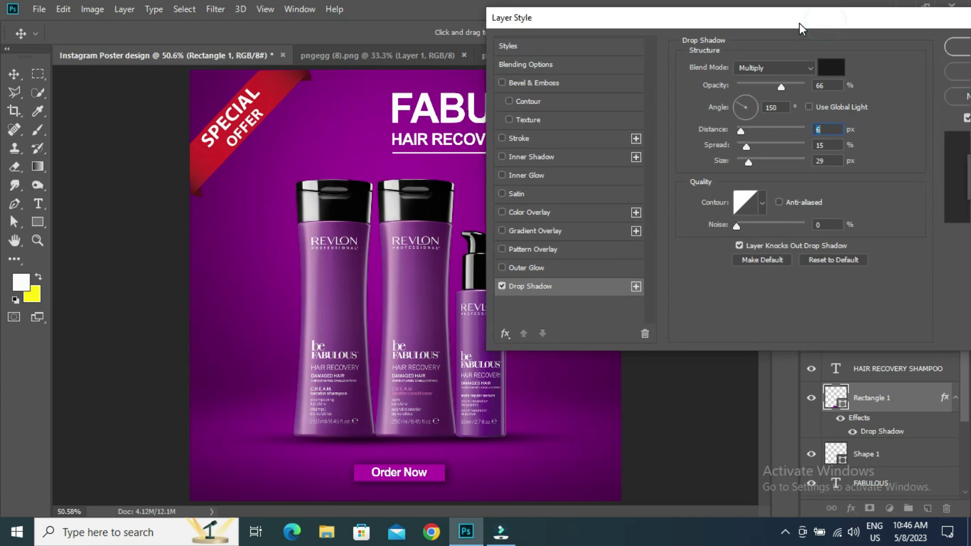
left_click_drag(763, 83, 762, 83)
left_click_drag(759, 20, 700, 19)
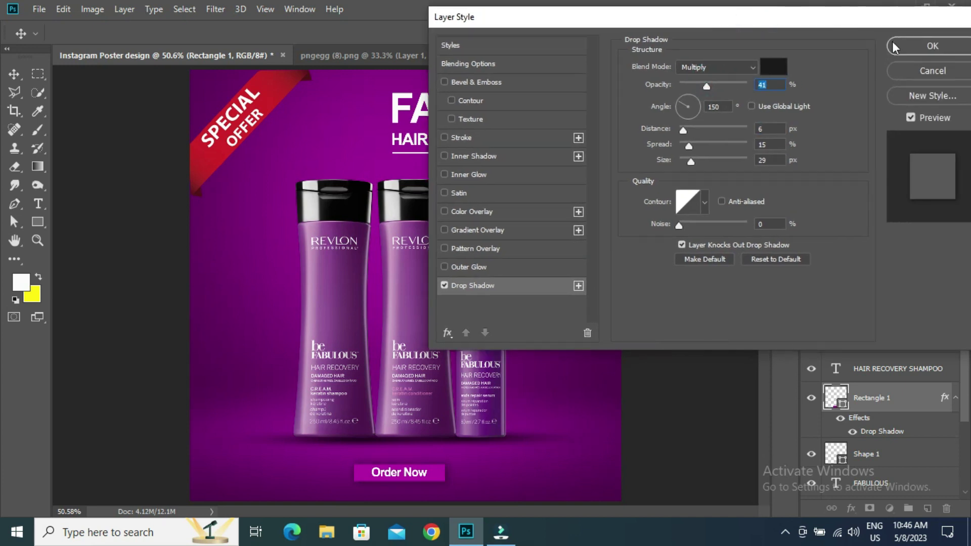
left_click(893, 44)
Apply a drop shadow to the FABULOUS title text.
left_click(473, 122)
right_click(900, 483)
left_click(799, 23)
left_click_drag(548, 18, 713, 12)
left_click(808, 287)
left_click_drag(866, 156, 863, 155)
left_click_drag(827, 20, 678, 18)
left_click(936, 44)
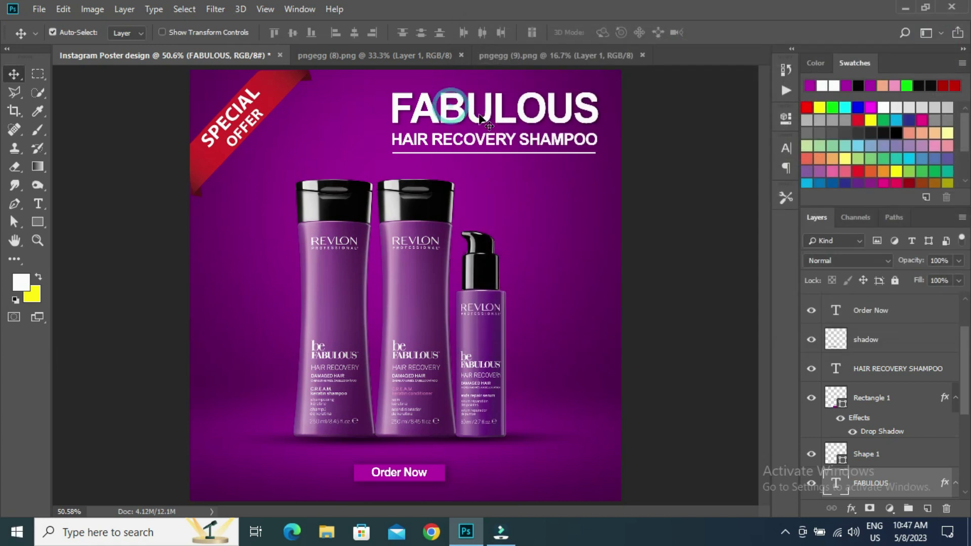
Duplicate the FABULOUS title, place the copy over the bottles and bring its layer to the top of the stack.
left_click_drag(445, 111, 482, 312)
left_click_drag(871, 460, 882, 307)
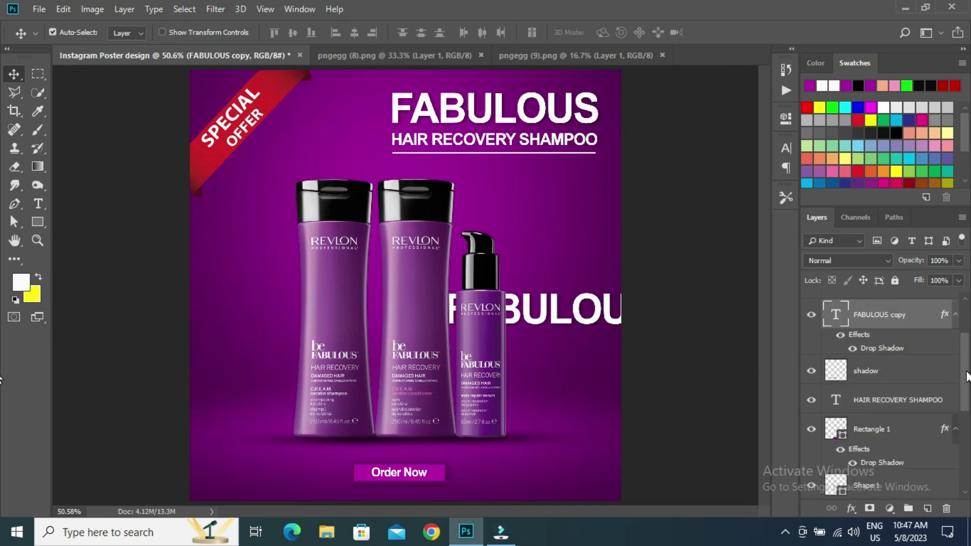
scroll(966, 376, "up", 3)
left_click_drag(883, 397, 882, 304)
left_click_drag(544, 314, 471, 316)
Change the duplicated title's text to "50%OFF", without any spaces.
double_click(836, 307)
type("50 % OFF")
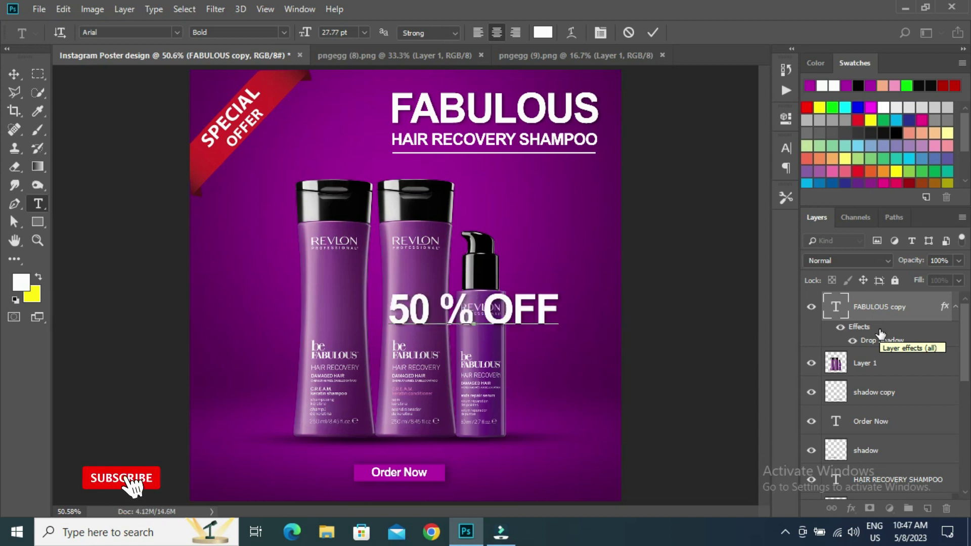
left_click(467, 320)
key("Delete")
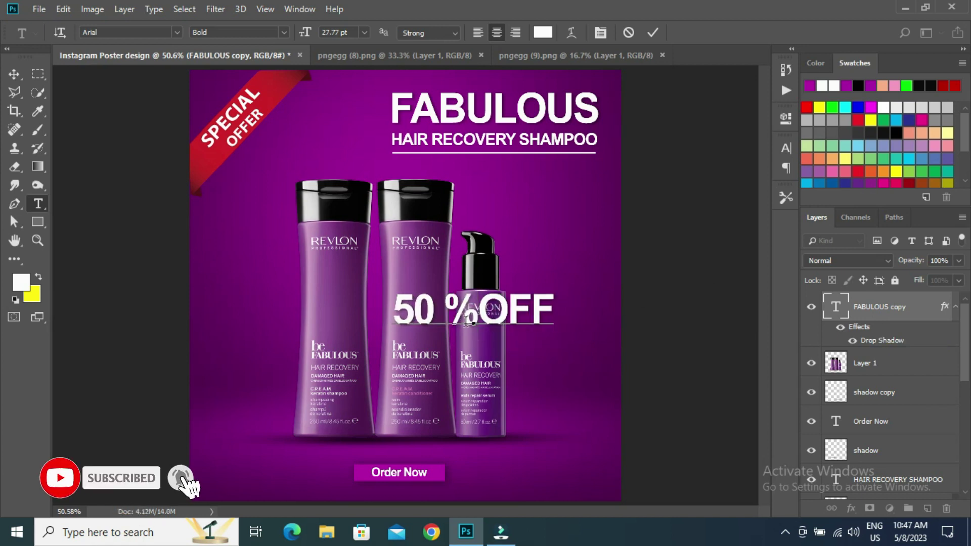
key("BackSpace")
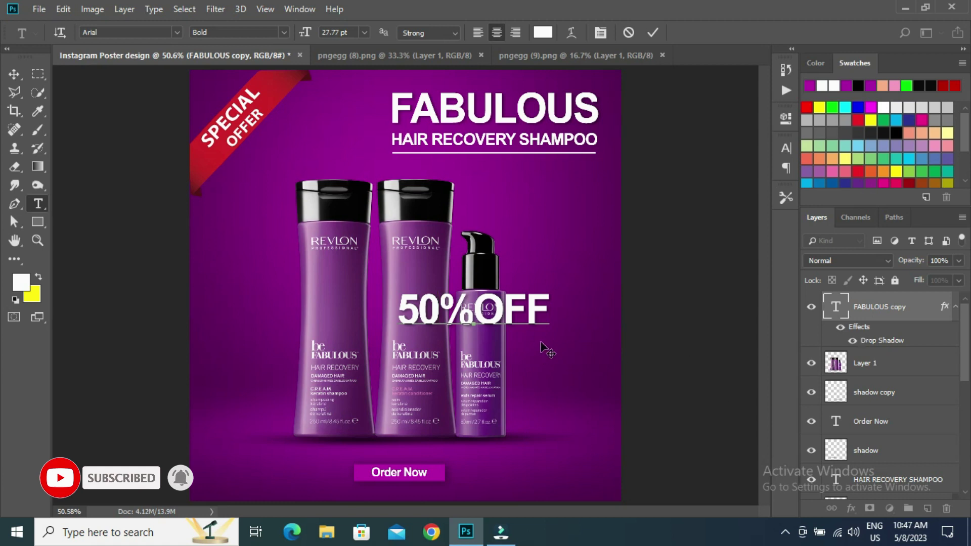
left_click(653, 32)
Rotate the 50%OFF text by -90 degrees, enlarge it to about 142% and place it beside the first bottle under the ribbon.
key("v")
key("ctrl+t")
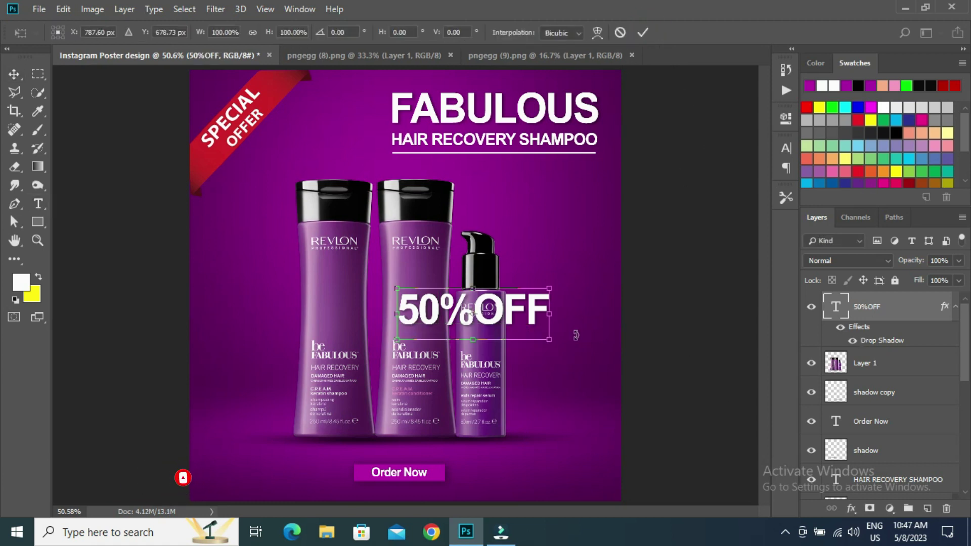
left_click_drag(565, 349, 517, 200)
left_click_drag(473, 314, 257, 318)
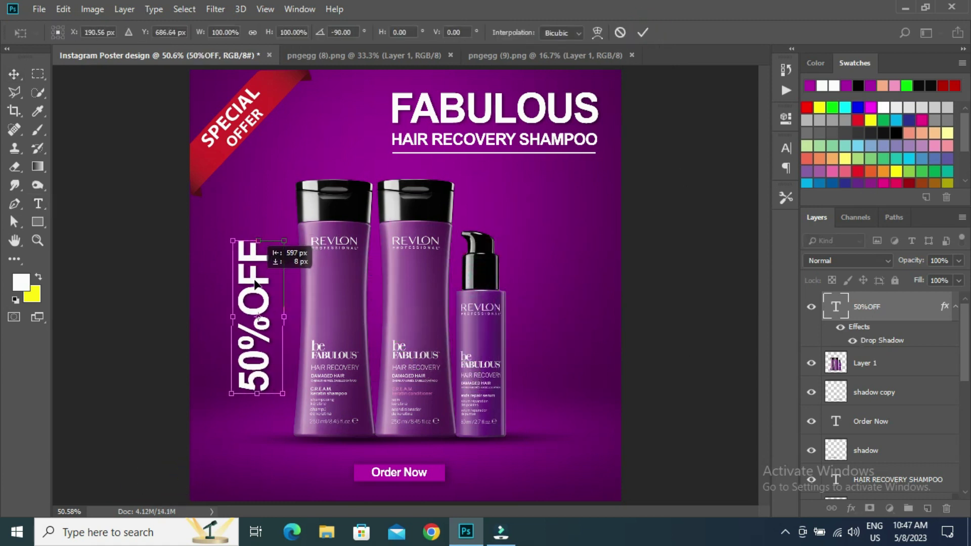
left_click_drag(282, 239, 297, 208)
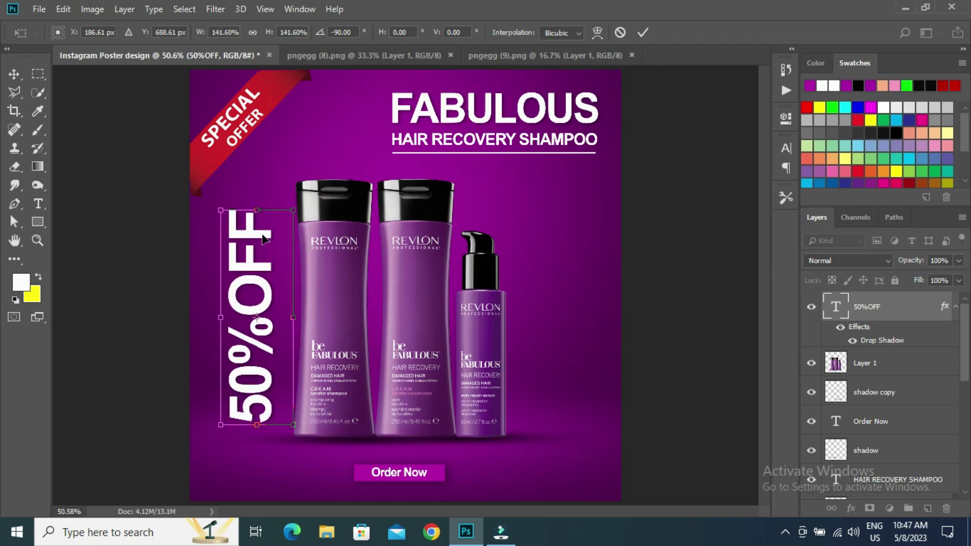
left_click_drag(262, 235, 255, 226)
key("Return")
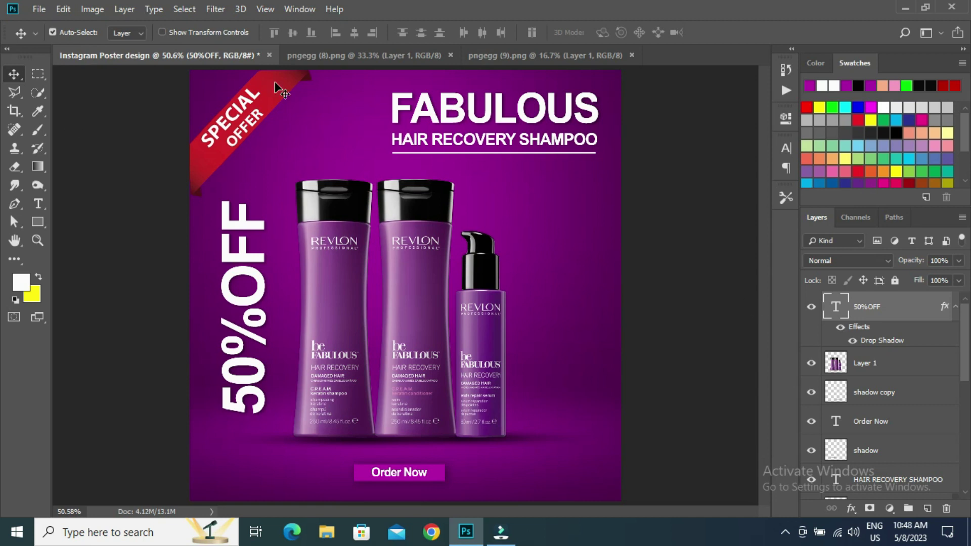
Scale the vertical 50%OFF text down so it is clearly shorter than the first bottle.
key("alt+F9")
key("ctrl+t")
left_click_drag(287, 202, 276, 234)
key("Return")
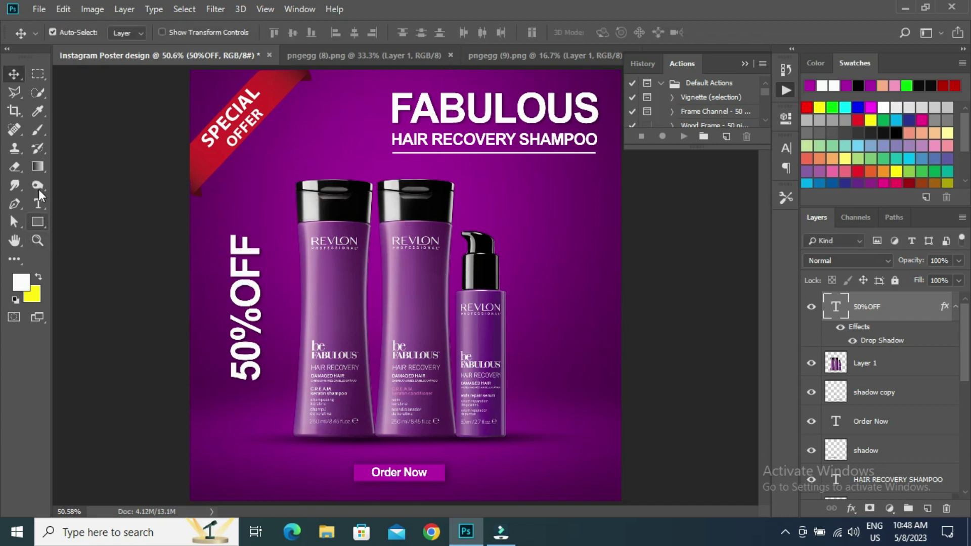
Draw a rectangle about 125 by 624 px over the 50%OFF text, with no fill and a 3 px white stroke.
left_click(38, 223)
left_click_drag(240, 195, 287, 418)
left_click(584, 201)
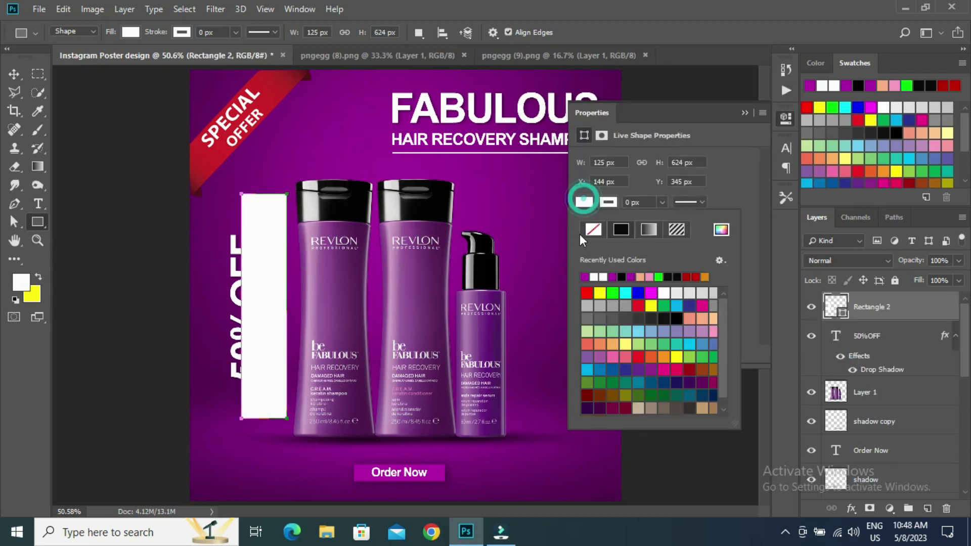
left_click(593, 230)
left_click(640, 202)
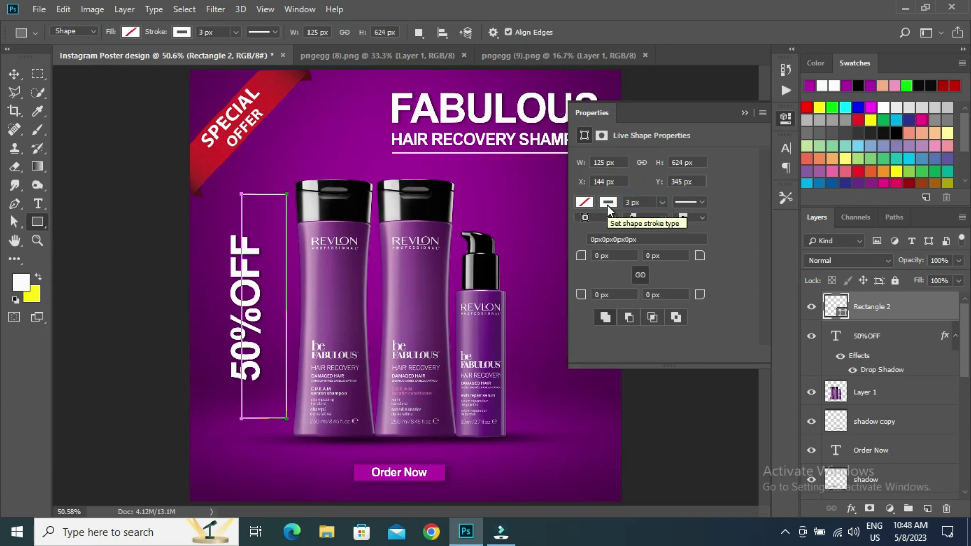
left_click(743, 112)
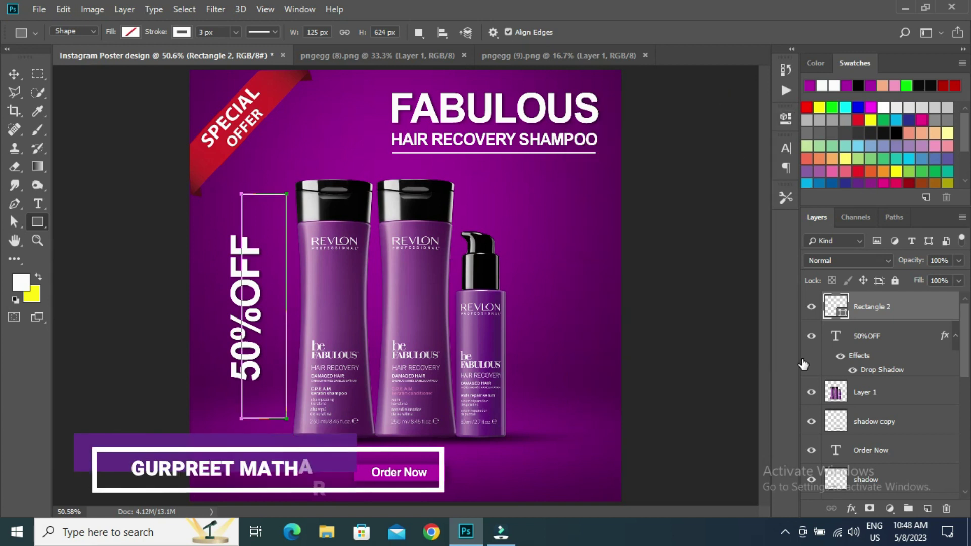
Nudge the outlined rectangle slightly right so its left edge runs through the 50%OFF text.
left_click(19, 74)
key("Right")
key("Right")
key("Right")
key("Right")
key("Right")
key("Right")
key("Right")
key("Right")
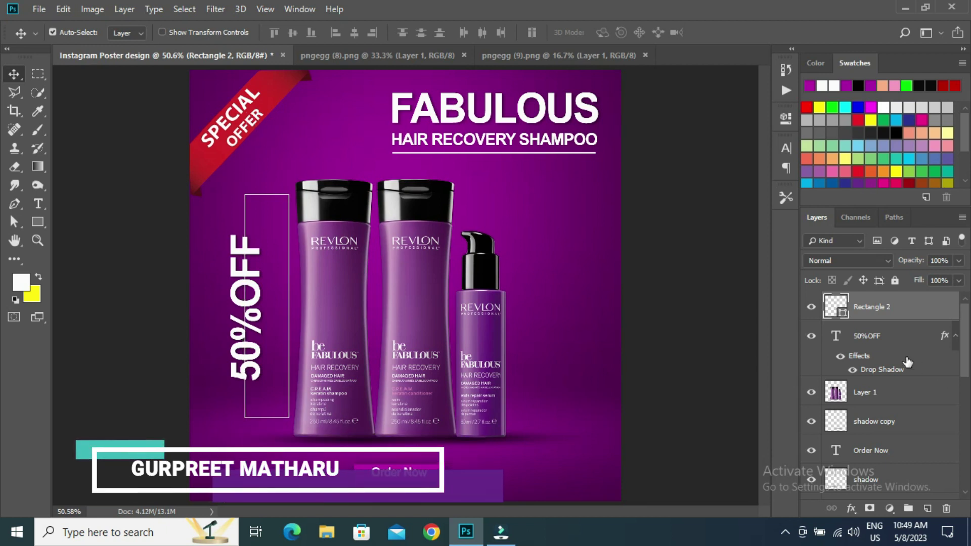
Add a layer mask to the outlined rectangle and make a rectangular selection around the 50%OFF text.
left_click(870, 508)
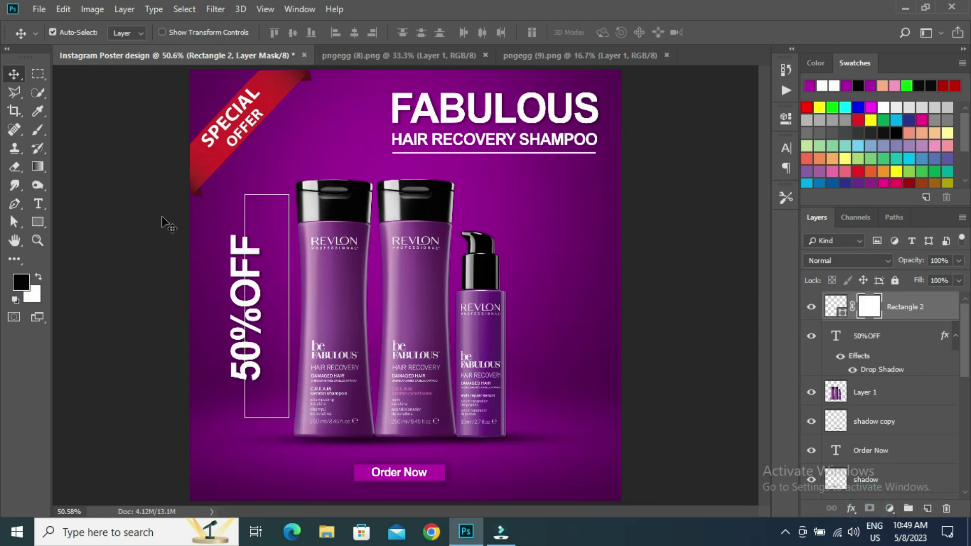
key("m")
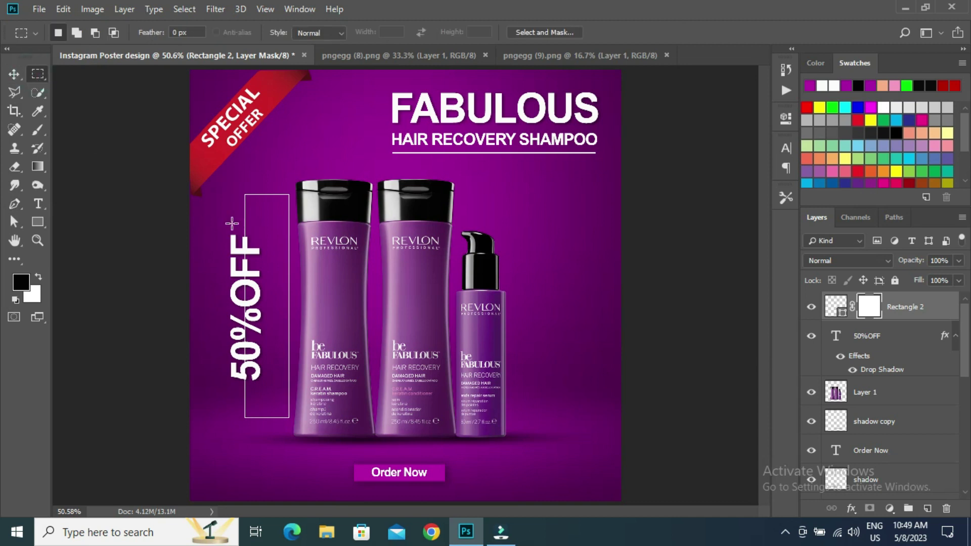
left_click_drag(246, 295, 256, 390)
Paint black on the mask inside the selection with a smaller brush to hide the outline behind 50%OFF, then deselect.
right_click(41, 132)
left_click(61, 127)
key("bracketleft")
key("bracketleft")
key("bracketleft")
key("bracketleft")
key("bracketleft")
key("bracketleft")
key("bracketleft")
key("bracketleft")
key("bracketleft")
key("bracketleft")
key("bracketleft")
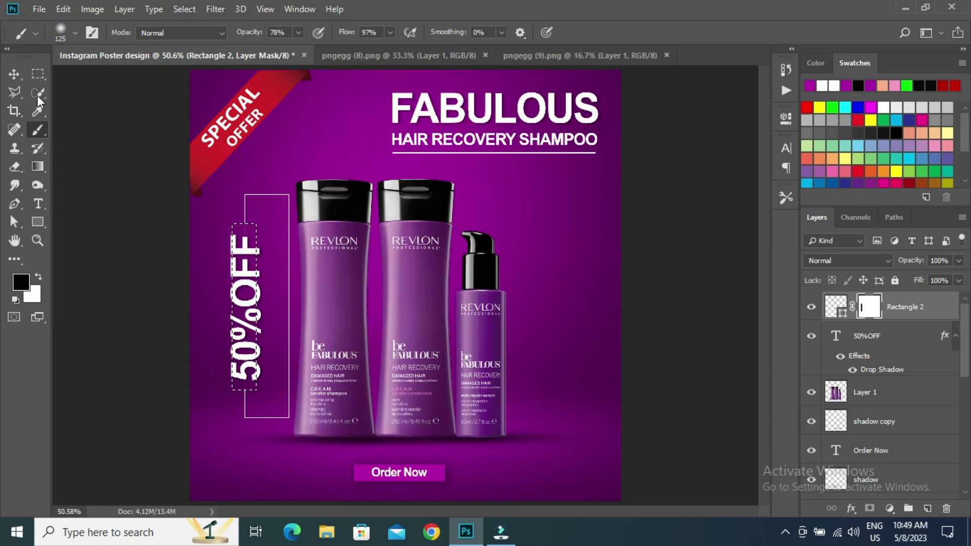
left_click(14, 74)
key("ctrl+d")
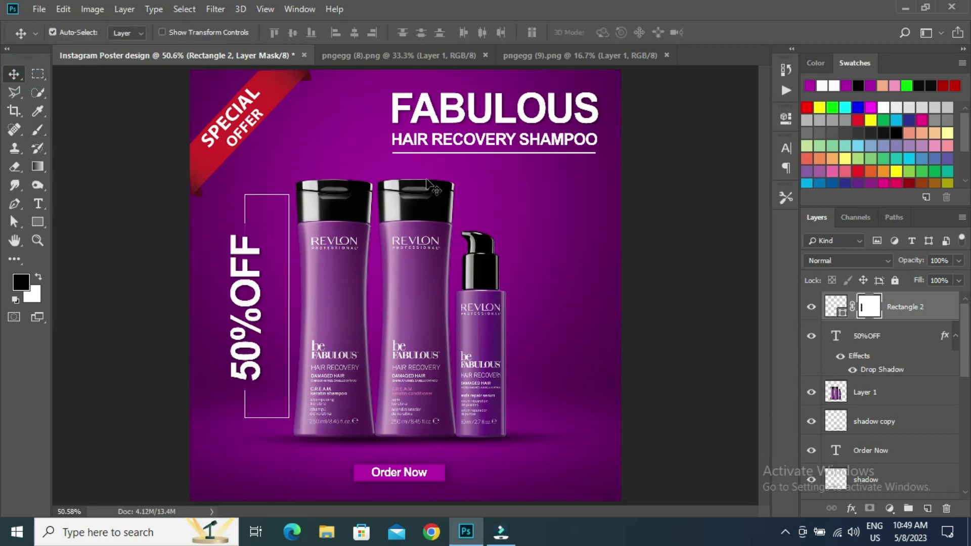
Select the outlined rectangle and 50%OFF layers together and shift them slightly left, away from the first bottle.
left_click(812, 307)
left_click(812, 307)
left_click(955, 336)
left_click(890, 335)
left_click(888, 308, "shift")
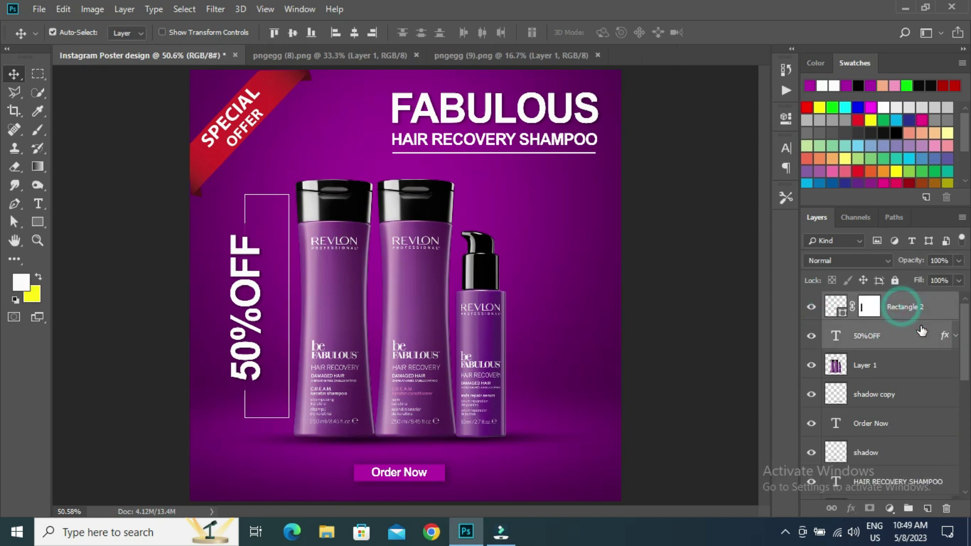
right_click(889, 310)
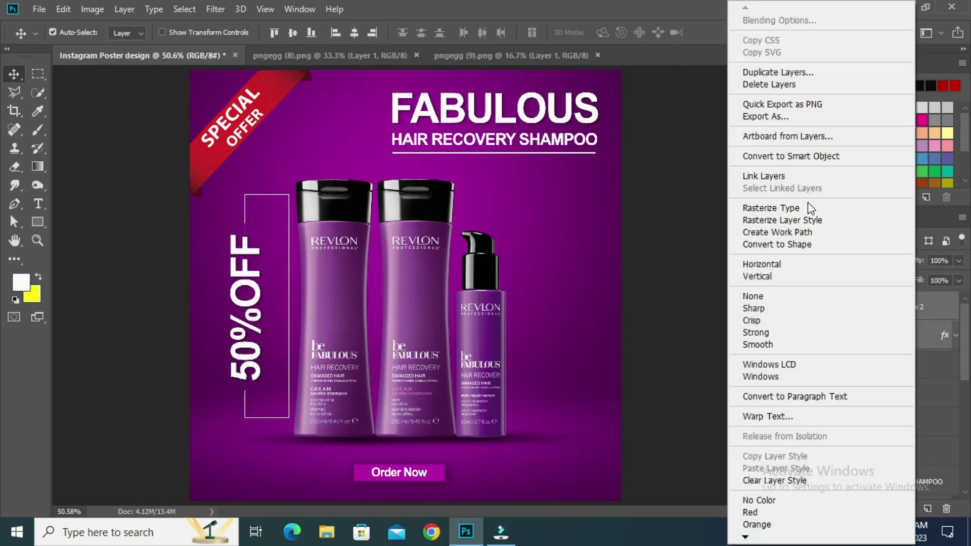
left_click(699, 295)
key("shift+Left")
key("shift+Left")
key("shift+Left")
key("shift+Left")
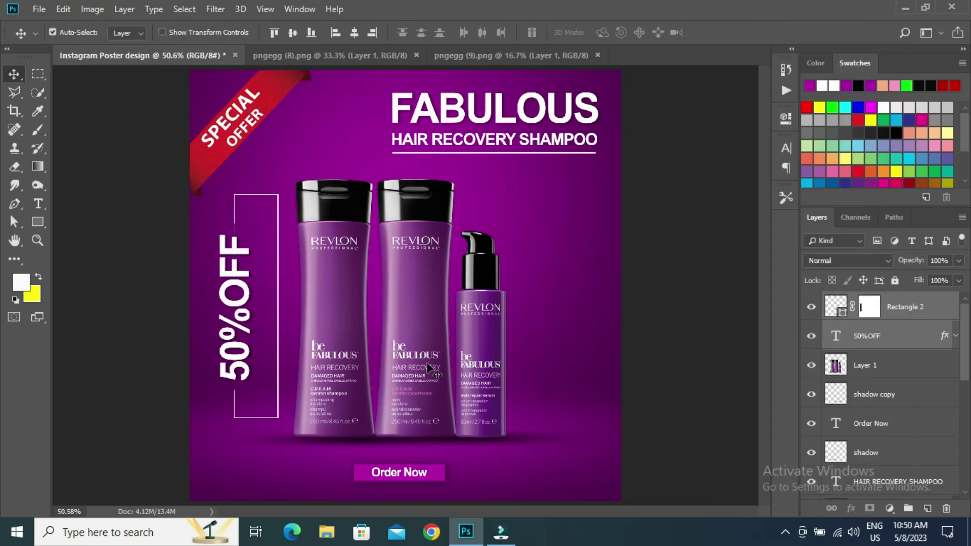
Narrow the white outline frame beside 50%OFF to about 74% of its width, keeping its height.
left_click(835, 307)
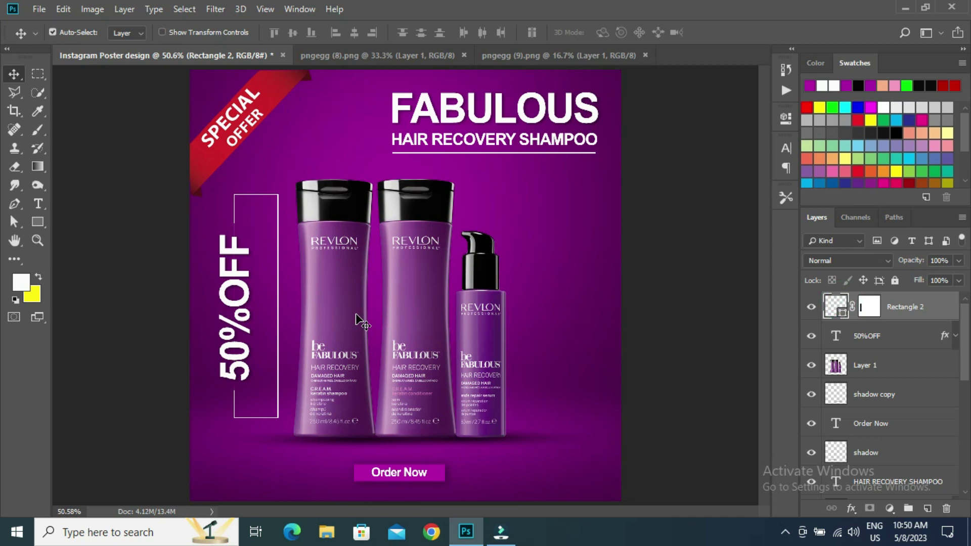
key("ctrl+t")
left_click_drag(282, 306, 268, 307)
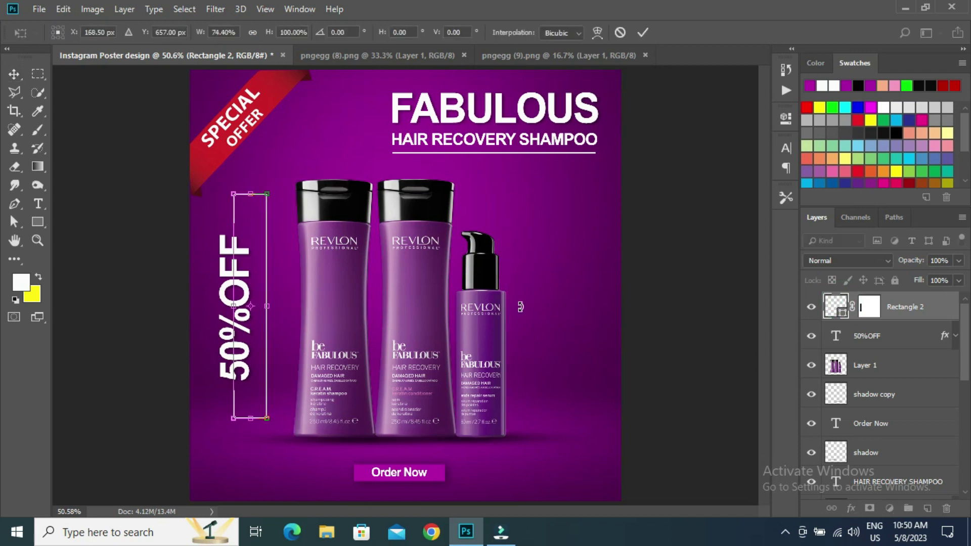
key("Return")
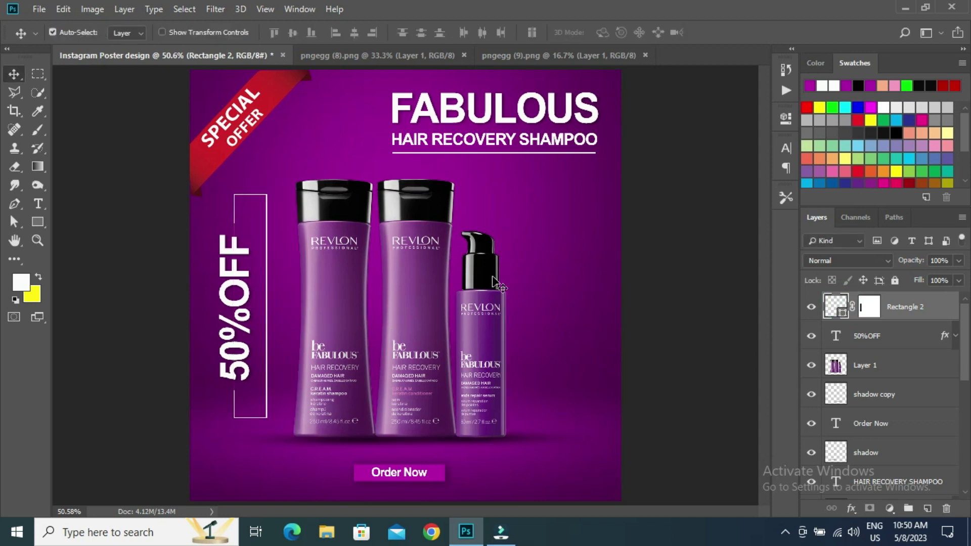